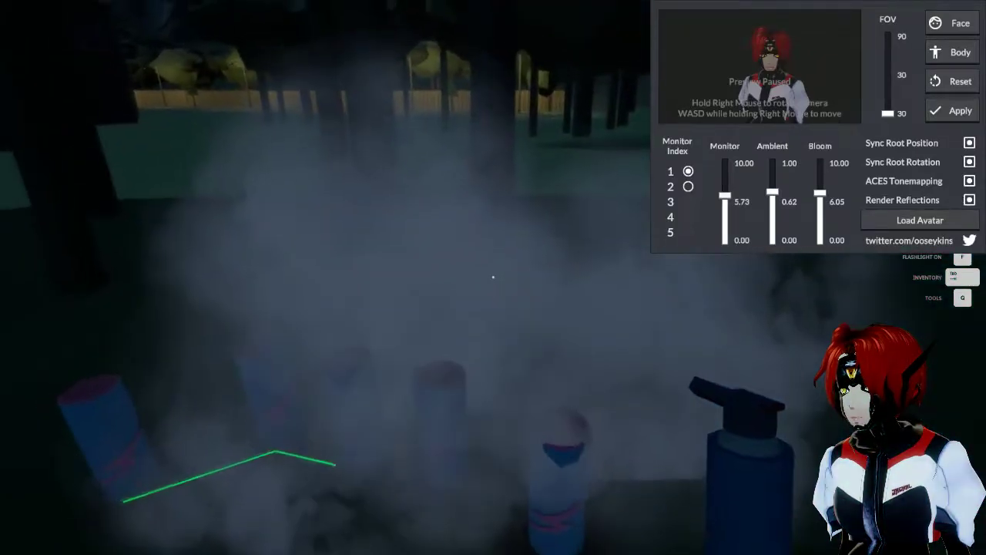
{"action": "key", "text": "d"}
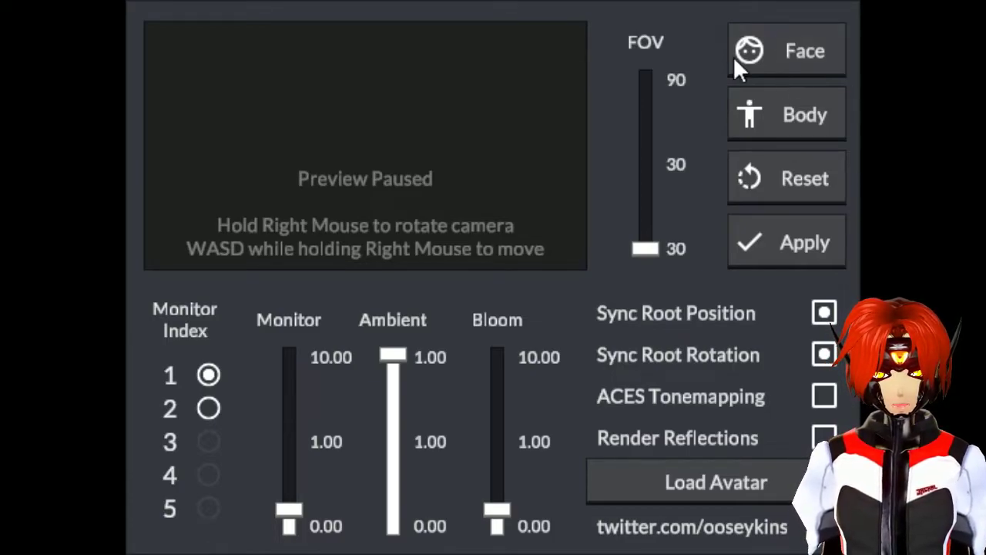
Load the red-haired avatar and move the preview camera to frame its head and upper body.
{"action": "left_click", "coordinate": [690, 476]}
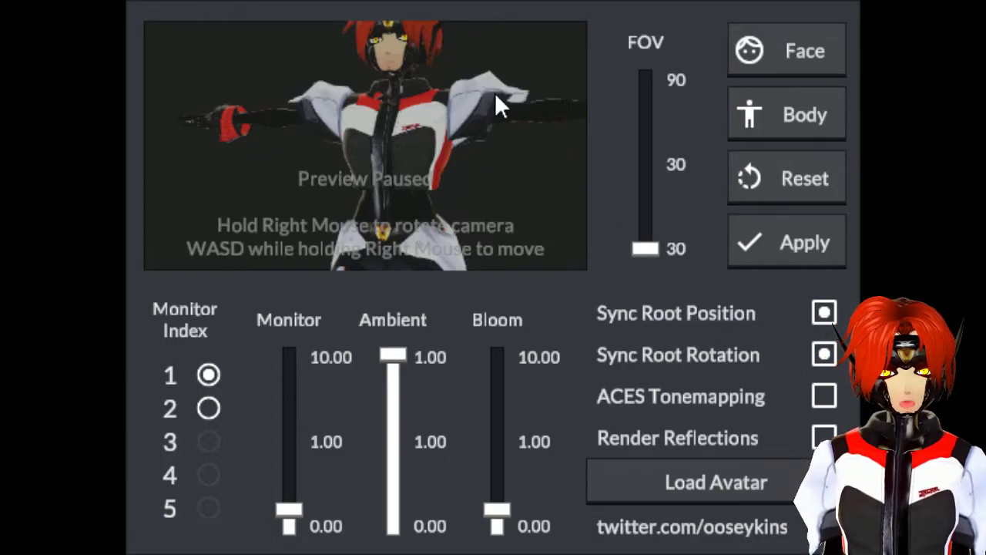
{"action": "left_click_drag", "start_coordinate": [405, 233], "coordinate": [421, 218]}
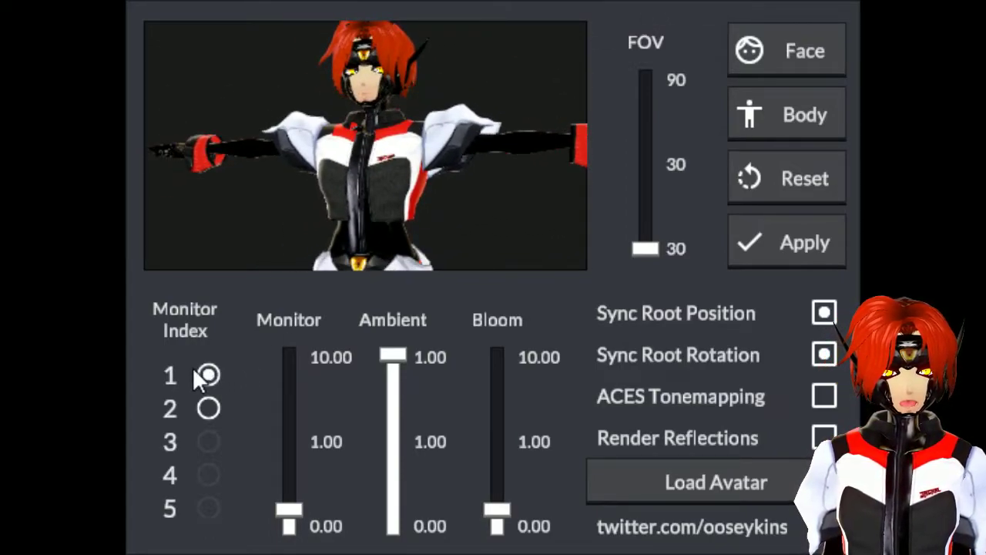
Try monitor index 2 as the light source and return to monitor 1, keeping the FOV at 30.
{"action": "left_click", "coordinate": [210, 410]}
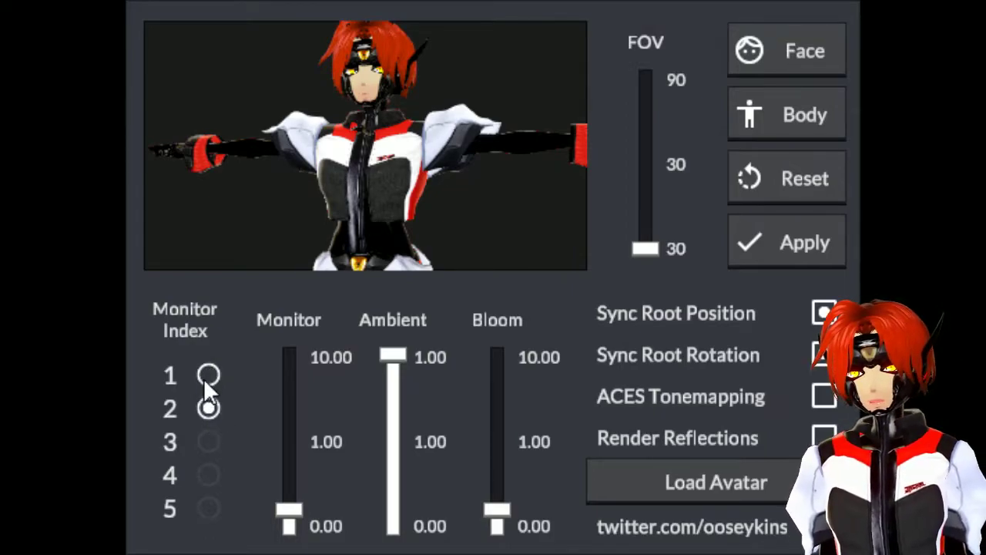
{"action": "left_click", "coordinate": [208, 376]}
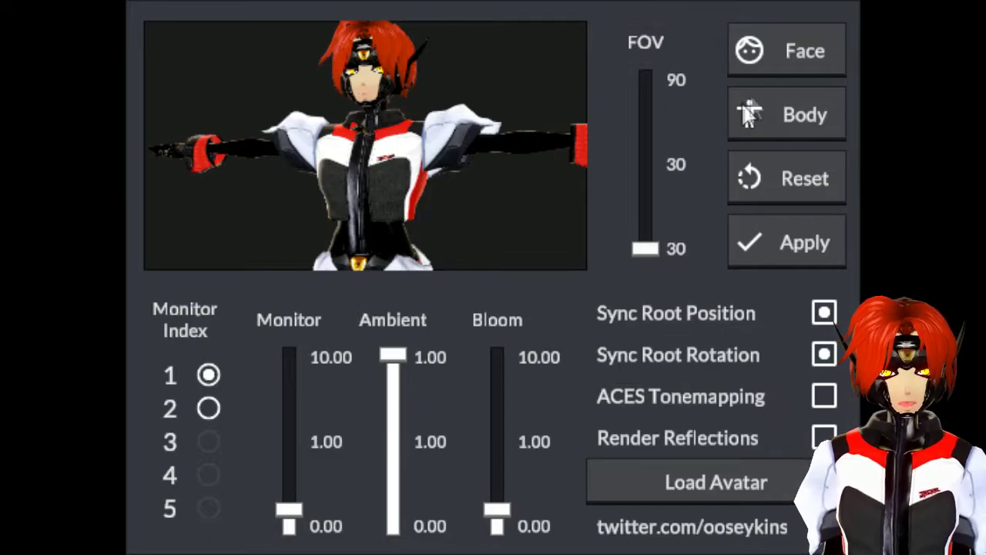
{"action": "left_click_drag", "start_coordinate": [652, 247], "coordinate": [628, 269]}
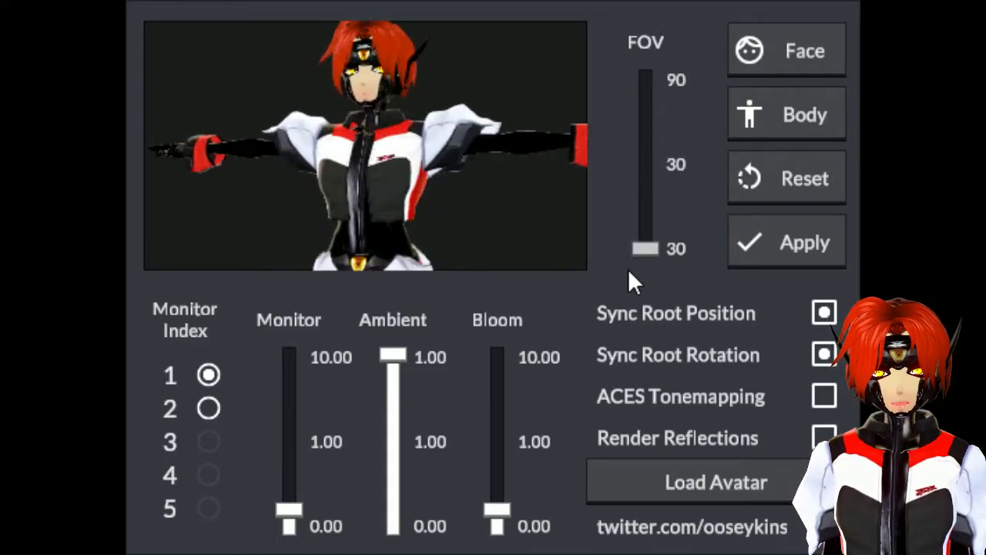
Set Bloom to 0.92 and enable Render Reflections, applying the avatar settings.
{"action": "mouse_move", "coordinate": [497, 515]}
{"action": "left_mouse_down"}
{"action": "mouse_move", "coordinate": [506, 519]}
{"action": "mouse_move", "coordinate": [507, 509]}
{"action": "mouse_move", "coordinate": [502, 523]}
{"action": "left_mouse_up"}
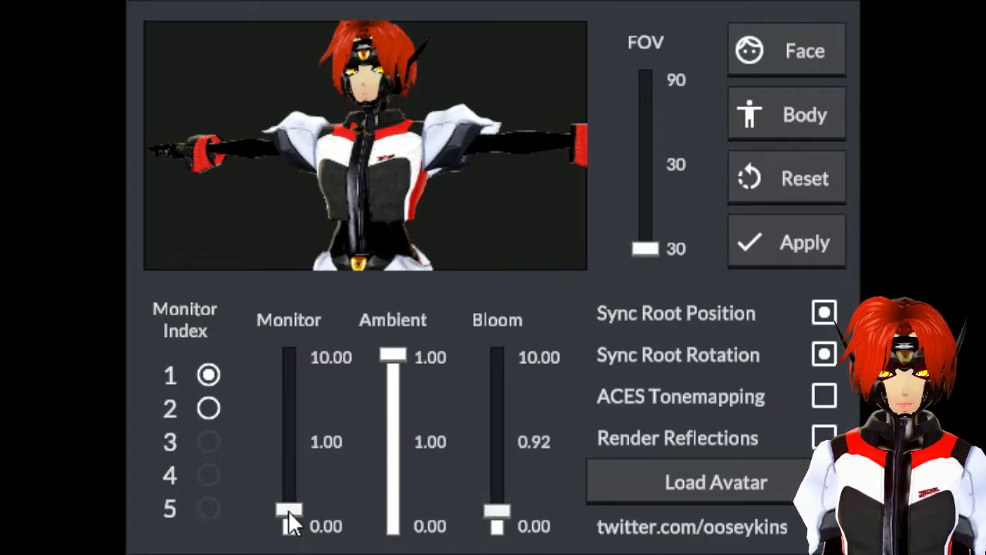
{"action": "left_click", "coordinate": [823, 437]}
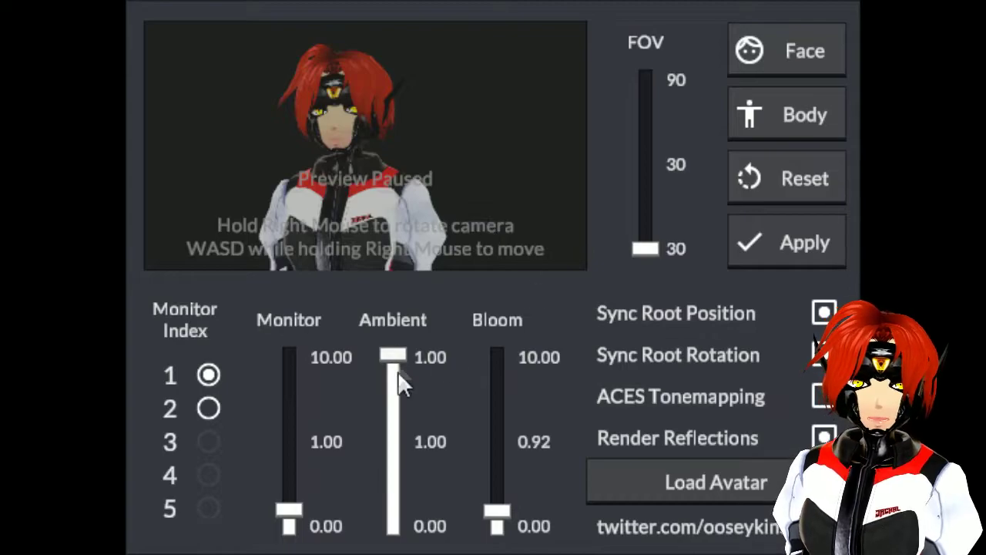
{"action": "mouse_move", "coordinate": [649, 246]}
{"action": "left_mouse_down"}
{"action": "mouse_move", "coordinate": [649, 229]}
{"action": "mouse_move", "coordinate": [646, 248]}
{"action": "left_mouse_up"}
{"action": "left_click", "coordinate": [767, 247]}
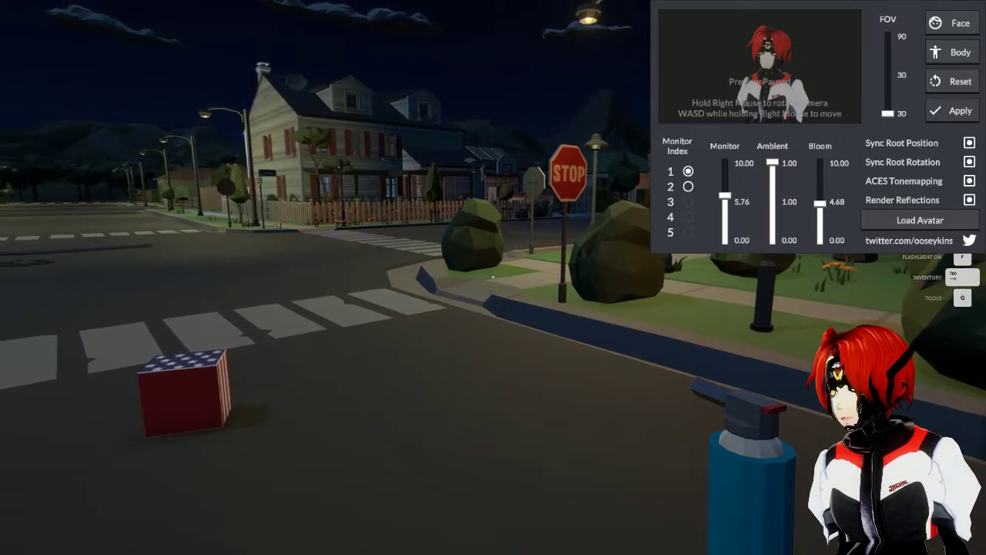
Walk from the street intersection to the dark path beside the fence near the house.
{"action": "key", "text": "w"}
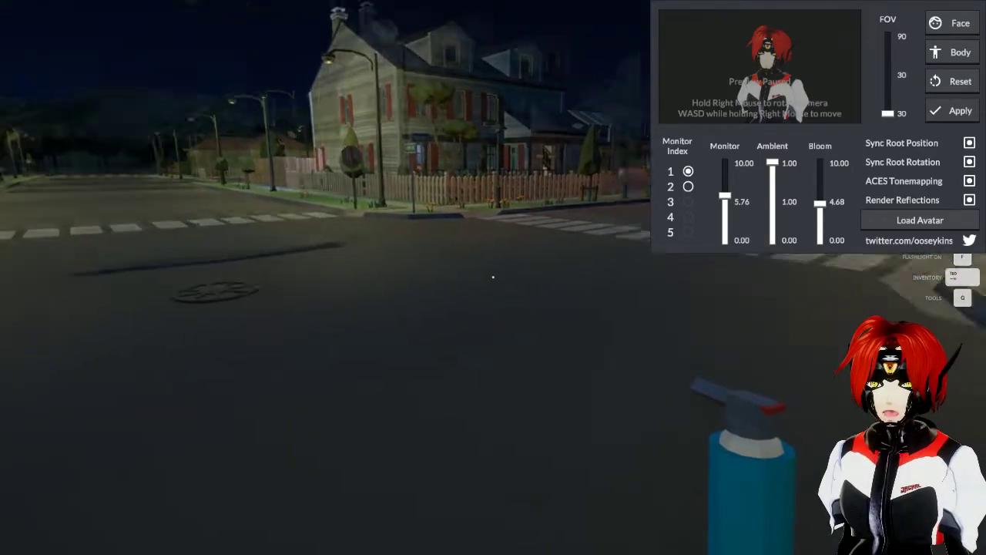
{"action": "key", "text": "w"}
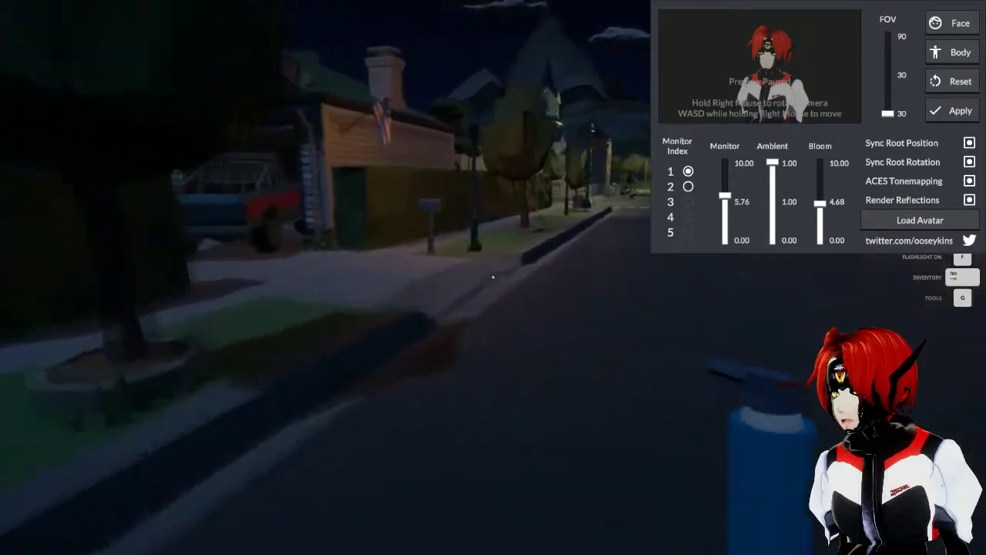
{"action": "key", "text": "w"}
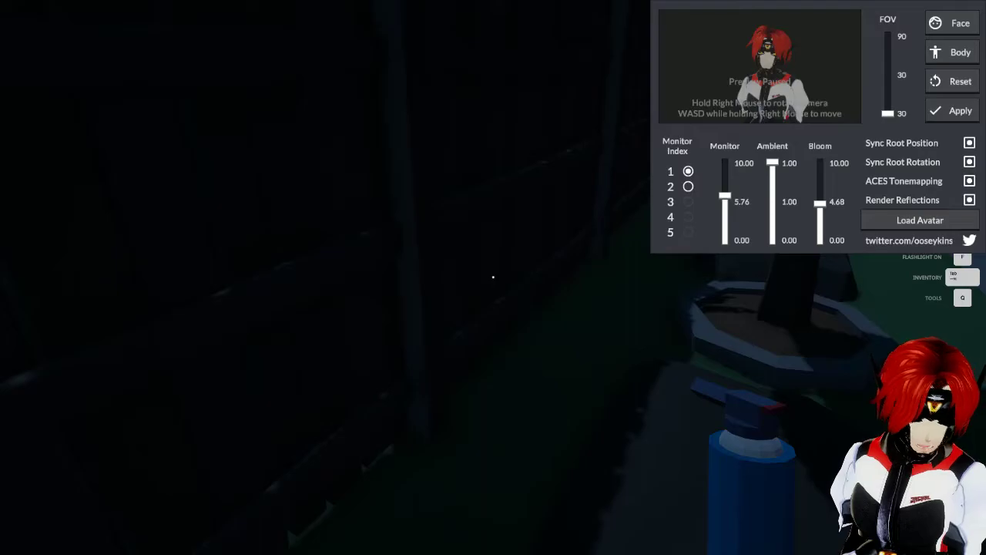
{"action": "key", "text": "q"}
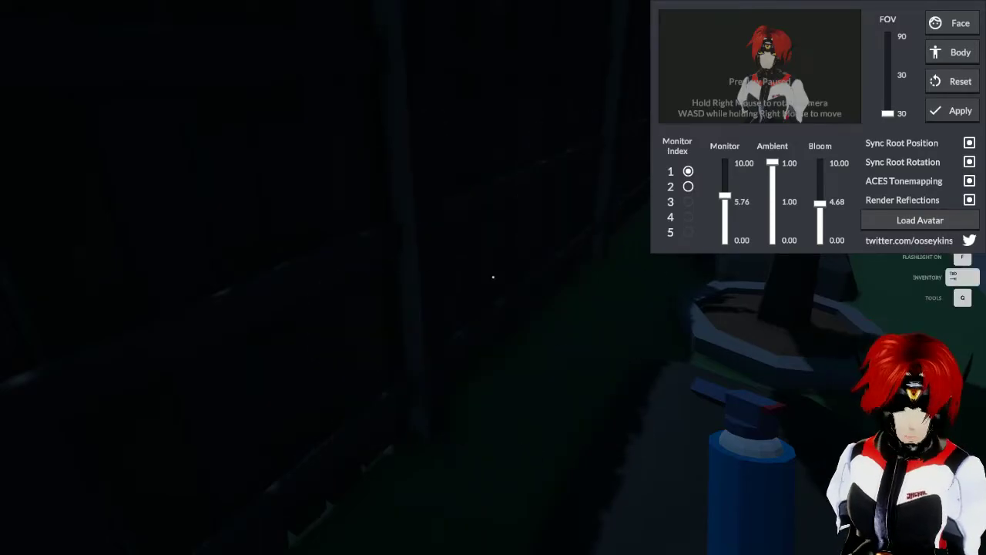
Look through the cakes, firecrackers, novelties, tubes and rockets in the fireworks inventory.
{"action": "key", "text": "Tab"}
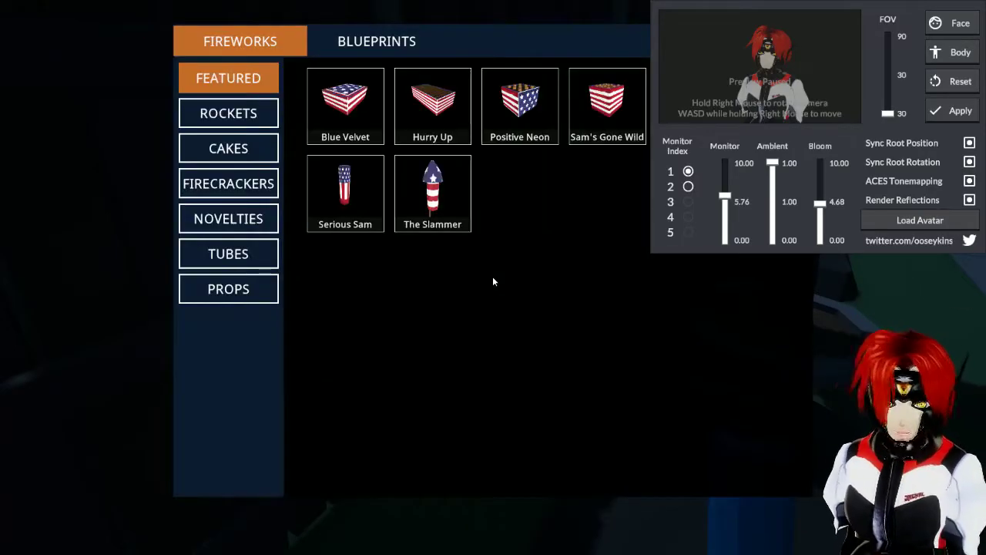
{"action": "left_click", "coordinate": [215, 151]}
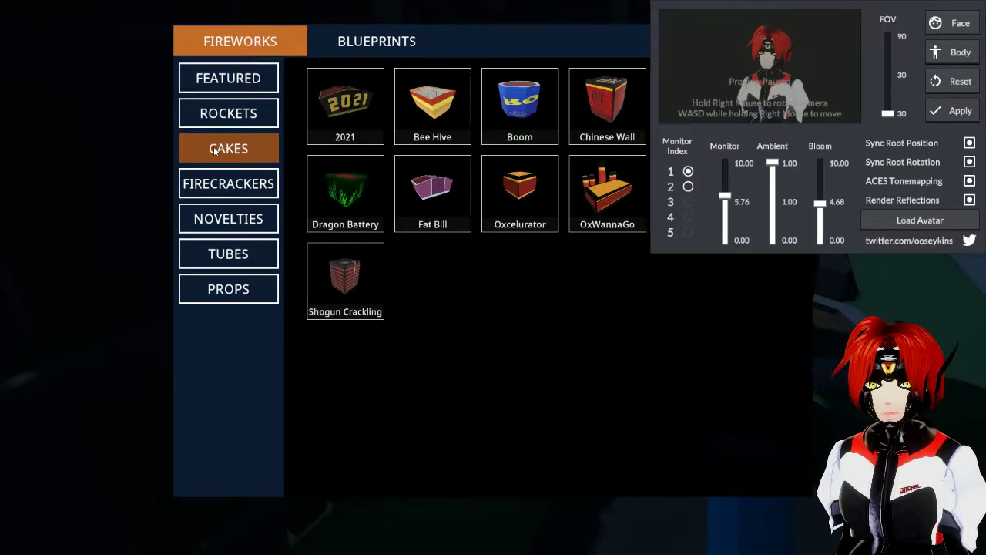
{"action": "left_click", "coordinate": [229, 186]}
{"action": "left_click", "coordinate": [238, 216]}
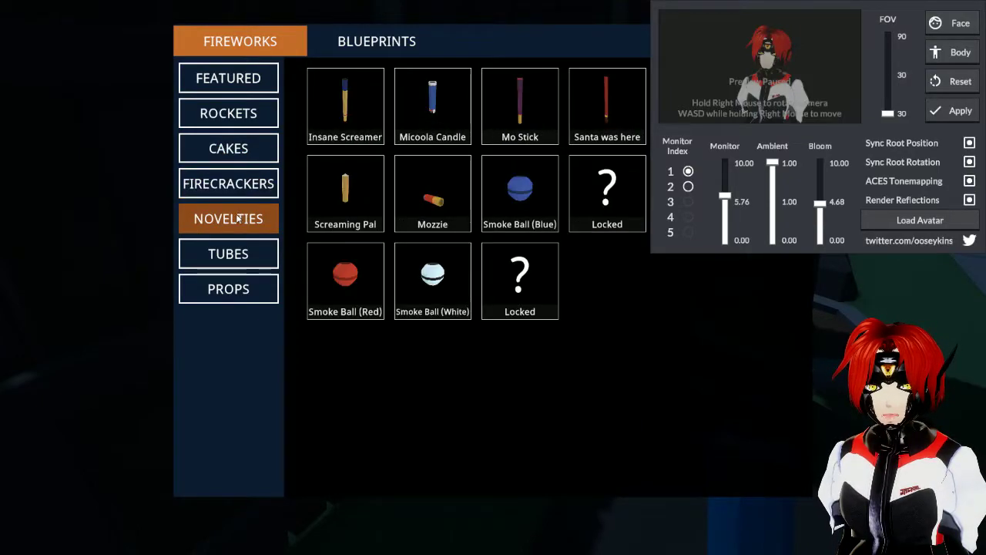
{"action": "left_click", "coordinate": [258, 257]}
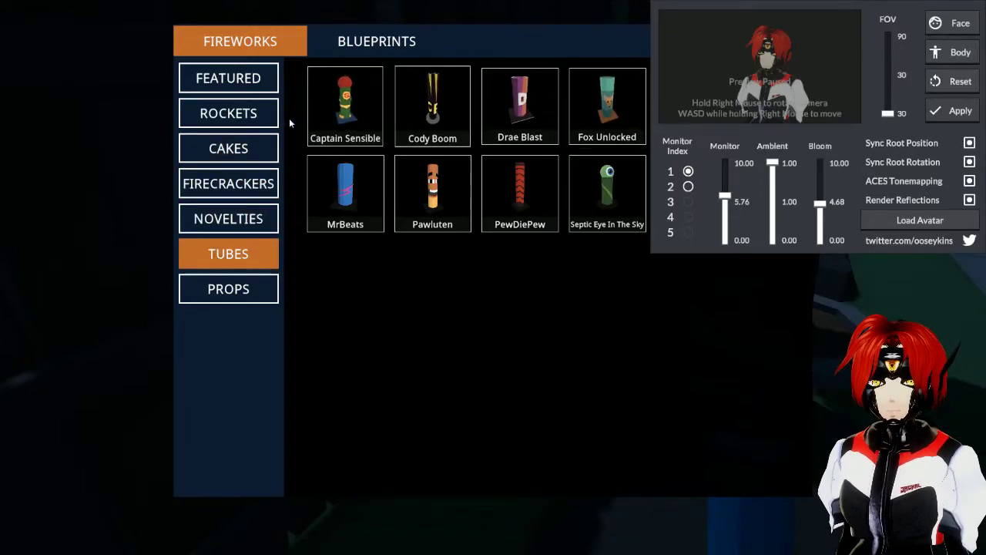
{"action": "left_click", "coordinate": [248, 114]}
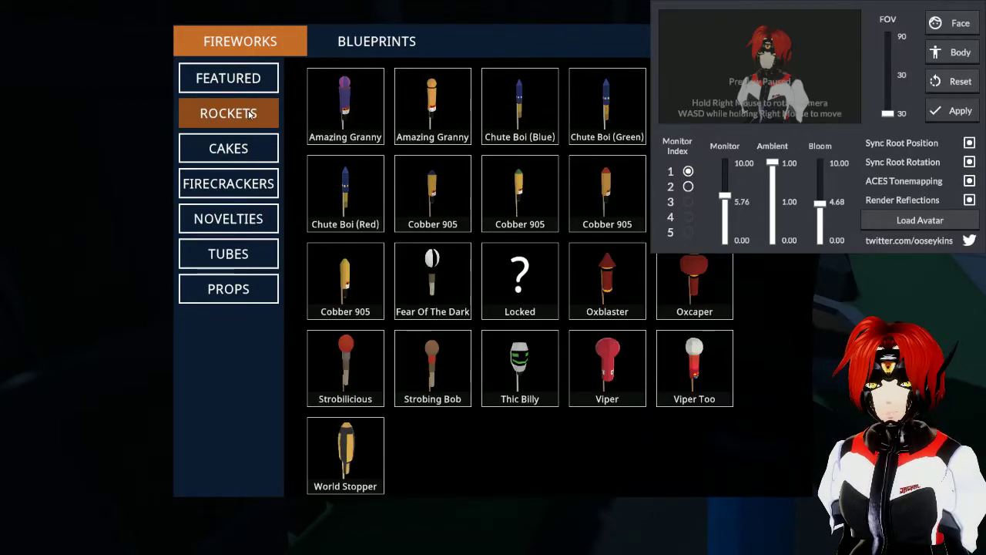
{"action": "left_click", "coordinate": [246, 155]}
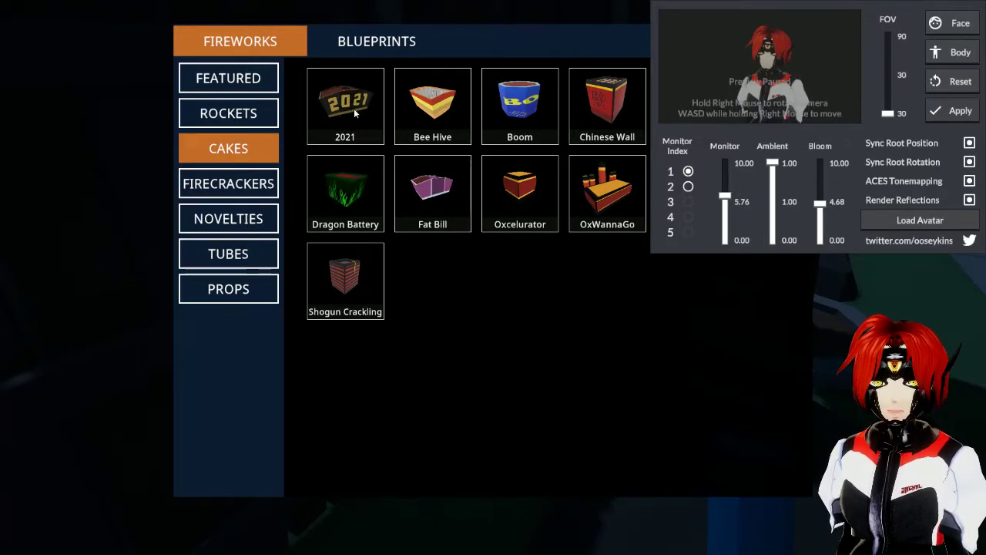
{"action": "left_click", "coordinate": [268, 192]}
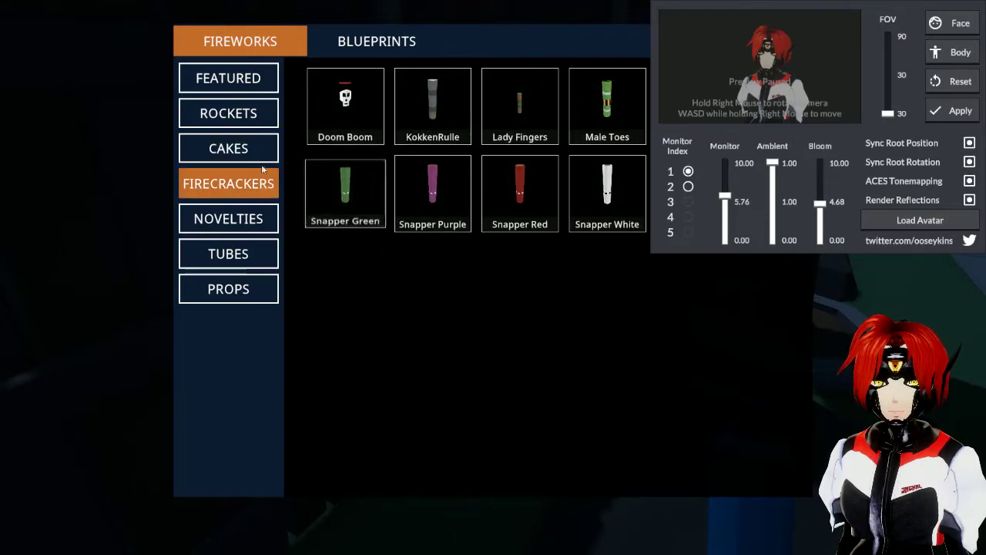
Pick the 2021 firework from the cakes and spawn three of them side by side along the path.
{"action": "left_click", "coordinate": [262, 156]}
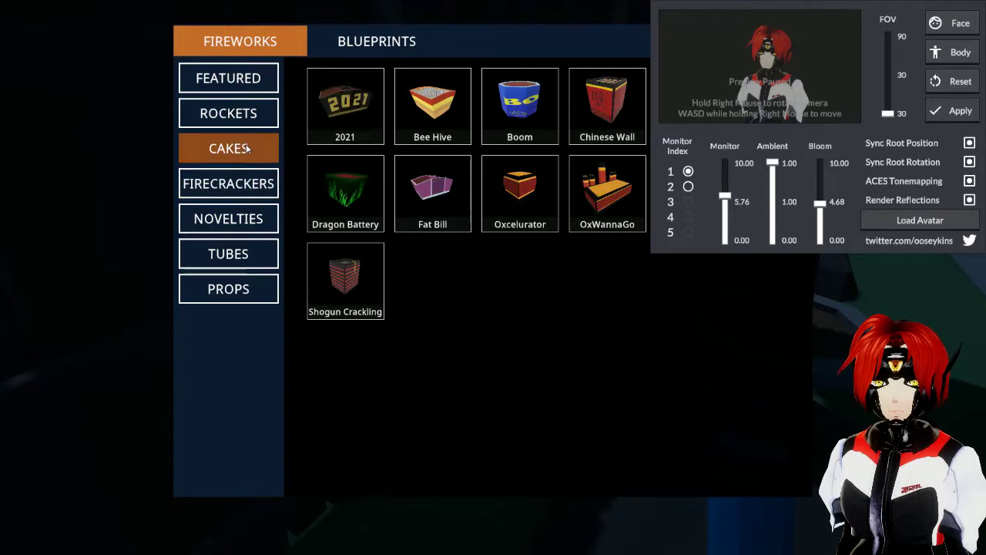
{"action": "left_click", "coordinate": [361, 128]}
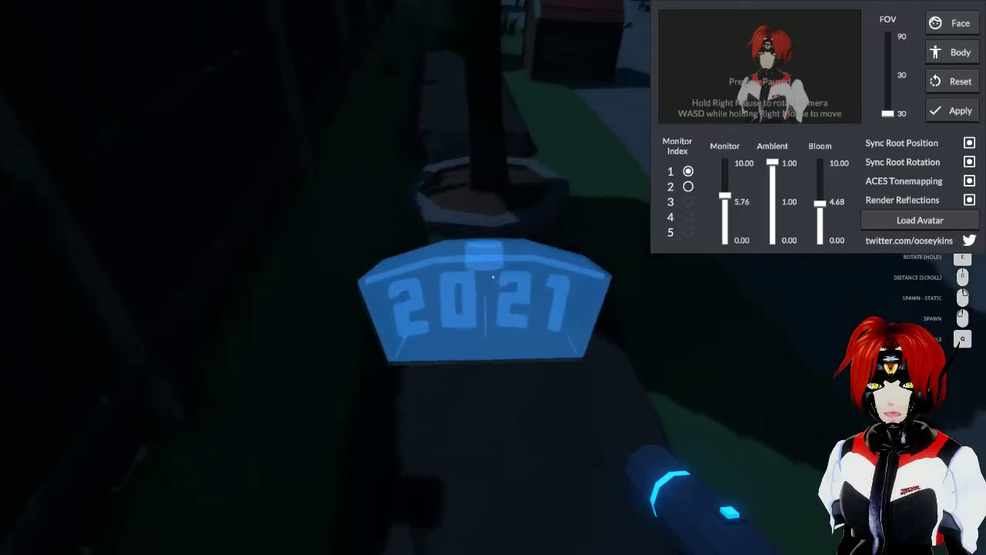
{"action": "left_click", "coordinate": [493, 277]}
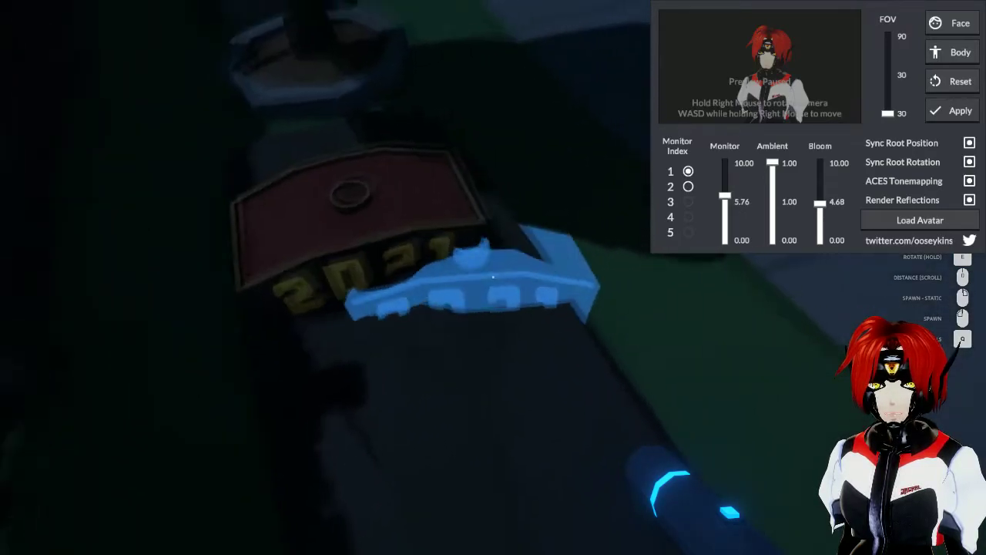
{"action": "left_click", "coordinate": [493, 276]}
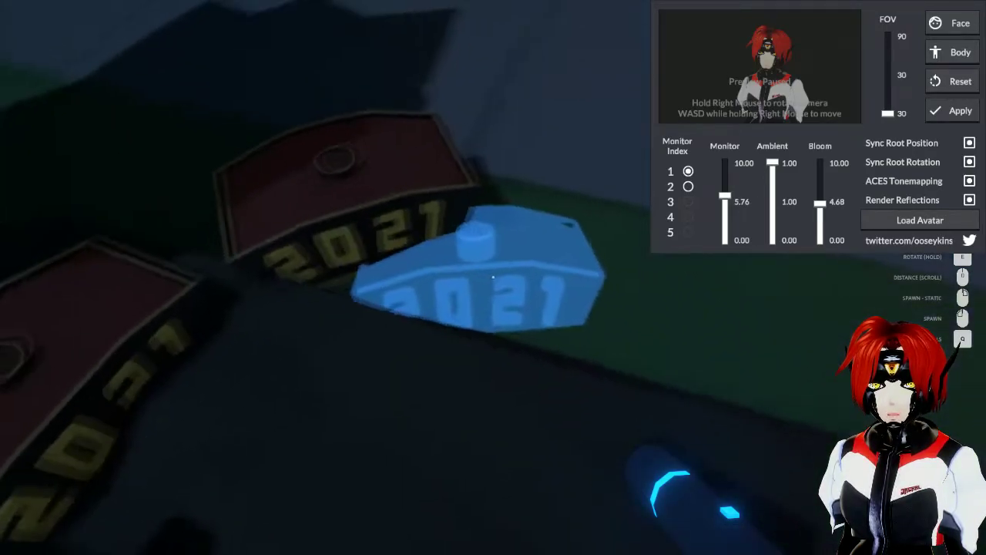
{"action": "left_click", "coordinate": [493, 277]}
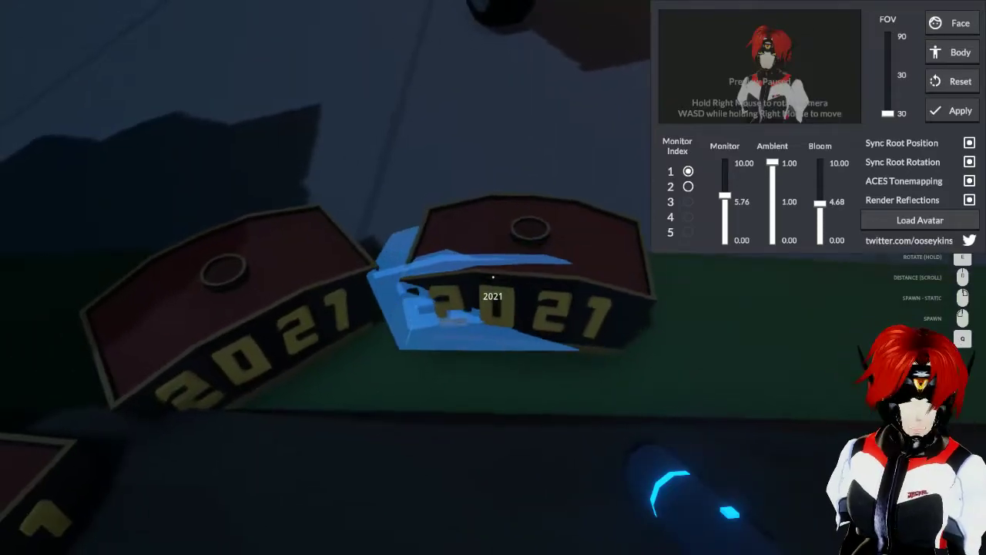
Connect the three 2021 cakes in a chain with slow 0.25 m/s fuses.
{"action": "key", "text": "q"}
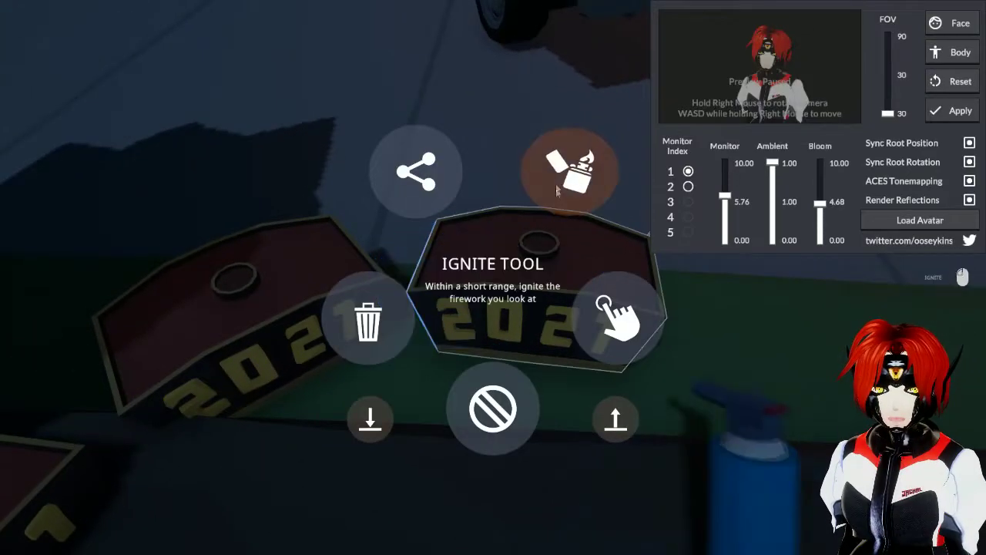
{"action": "left_click", "coordinate": [420, 180]}
{"action": "left_click", "coordinate": [493, 277]}
{"action": "left_click", "coordinate": [493, 276]}
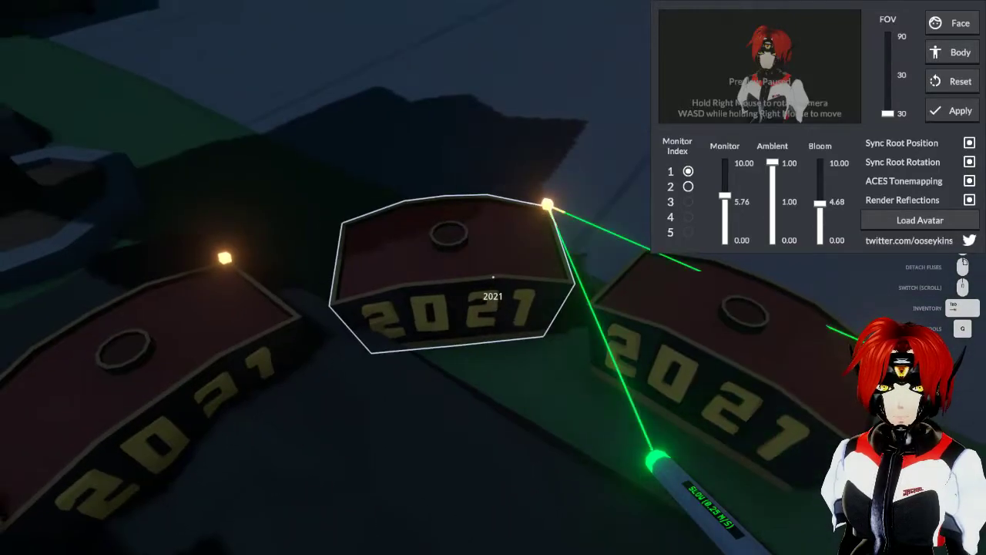
{"action": "left_click", "coordinate": [493, 276]}
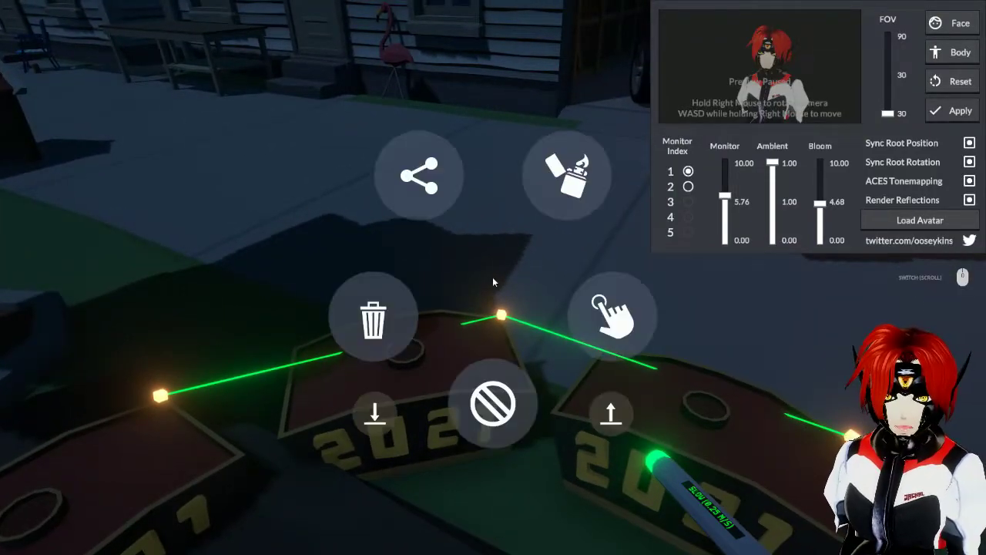
Ignite the 2021 cake at the start of the fuse chain with the Ignite tool and step away from it.
{"action": "key", "text": "q"}
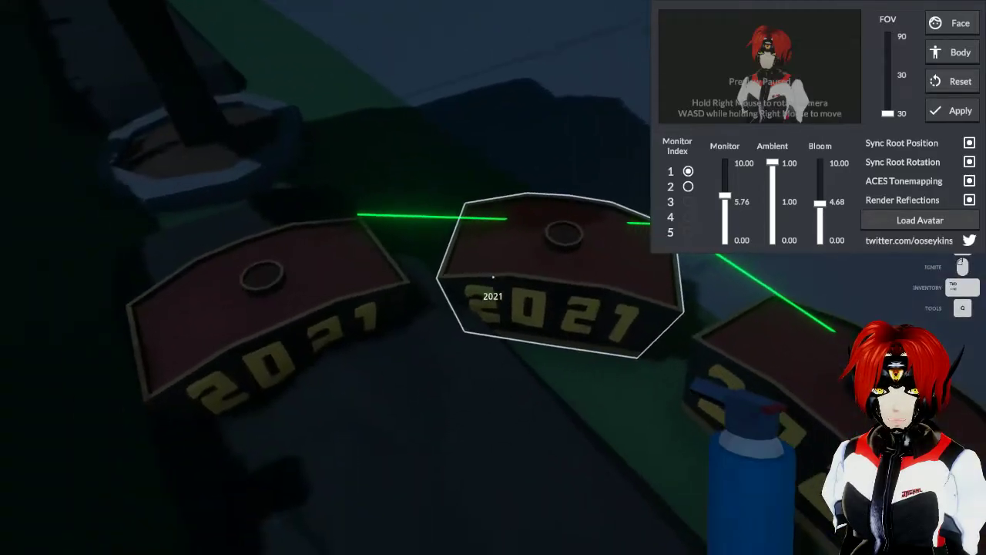
{"action": "left_click", "coordinate": [493, 277]}
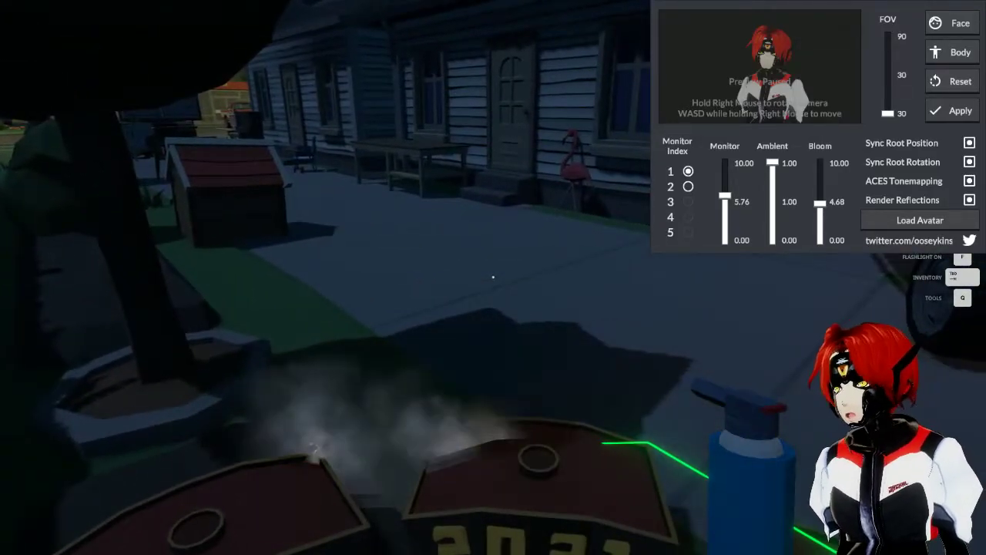
{"action": "key", "text": "d"}
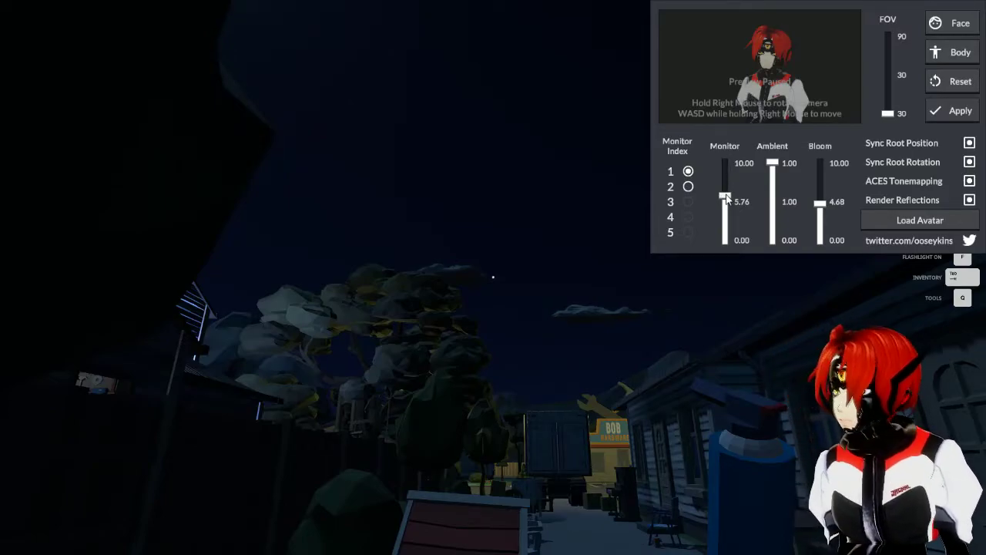
Set the avatar's Monitor lighting to 5.19 and Bloom to 6.05.
{"action": "left_click_drag", "start_coordinate": [727, 199], "coordinate": [727, 210]}
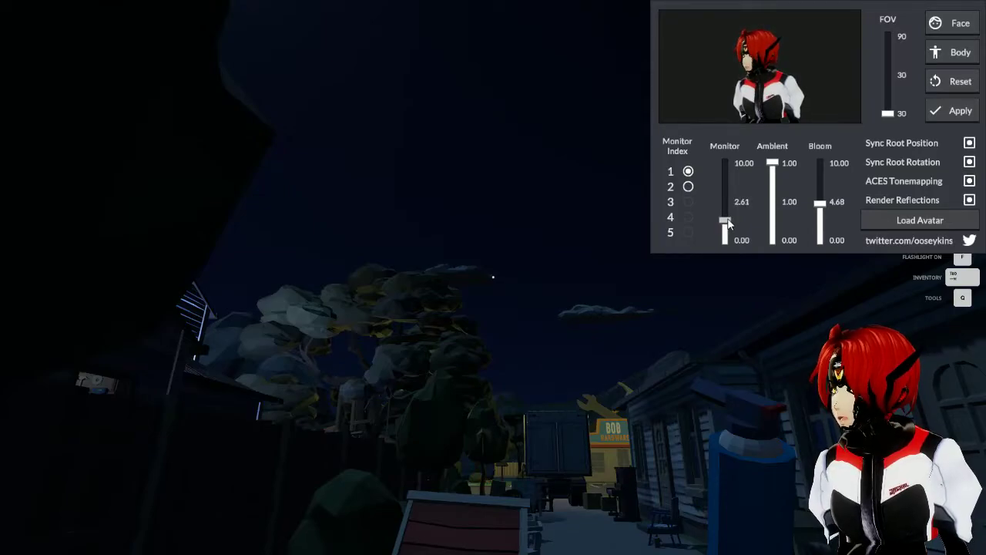
{"action": "left_click_drag", "start_coordinate": [735, 208], "coordinate": [732, 207]}
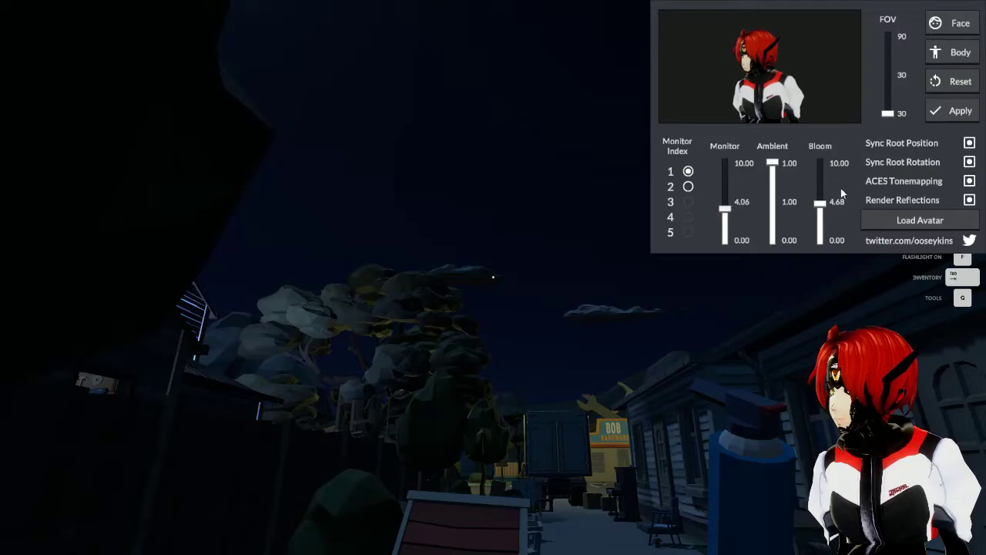
{"action": "left_click_drag", "start_coordinate": [820, 203], "coordinate": [821, 188]}
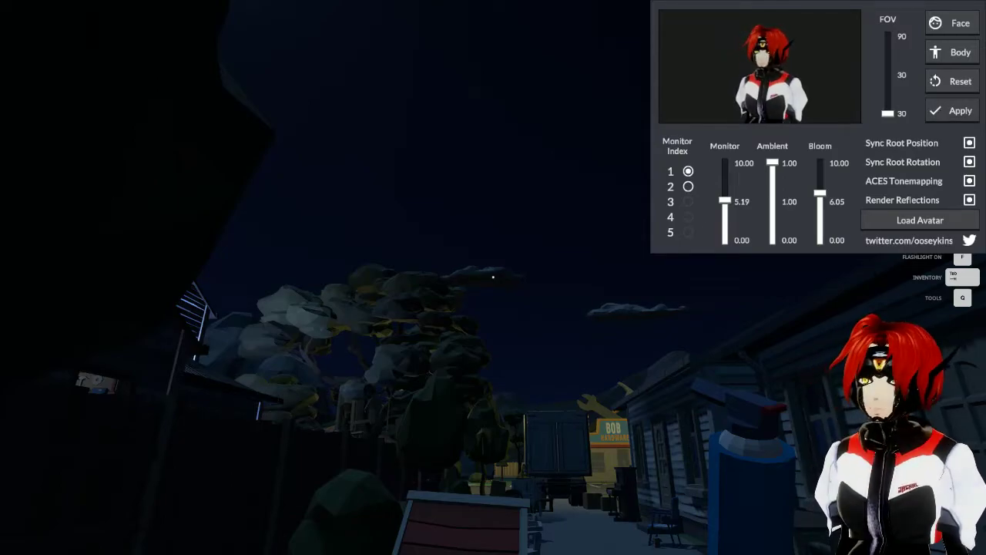
{"action": "key", "text": "w"}
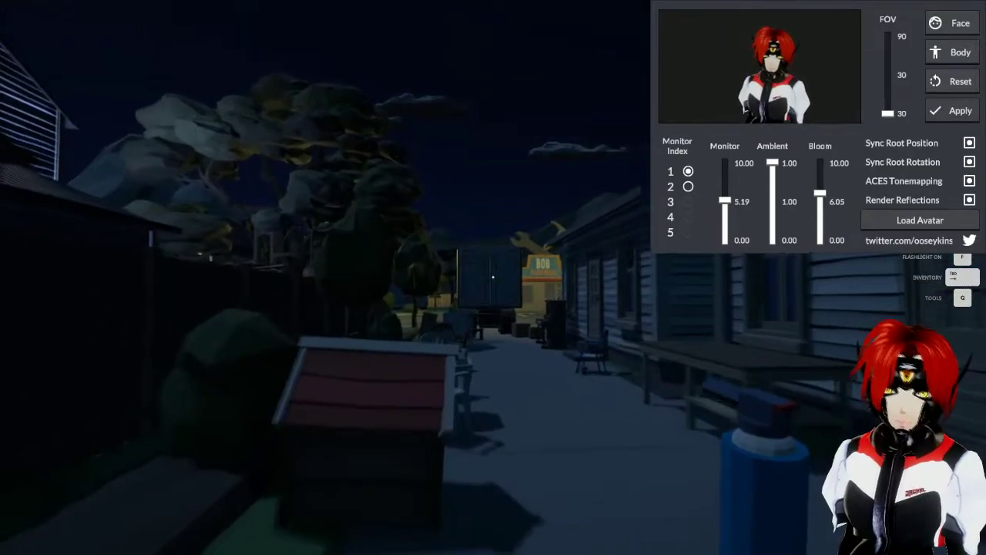
Set the avatar's Monitor lighting to 5.73 and Ambient lighting to 0.62.
{"action": "key", "text": "w"}
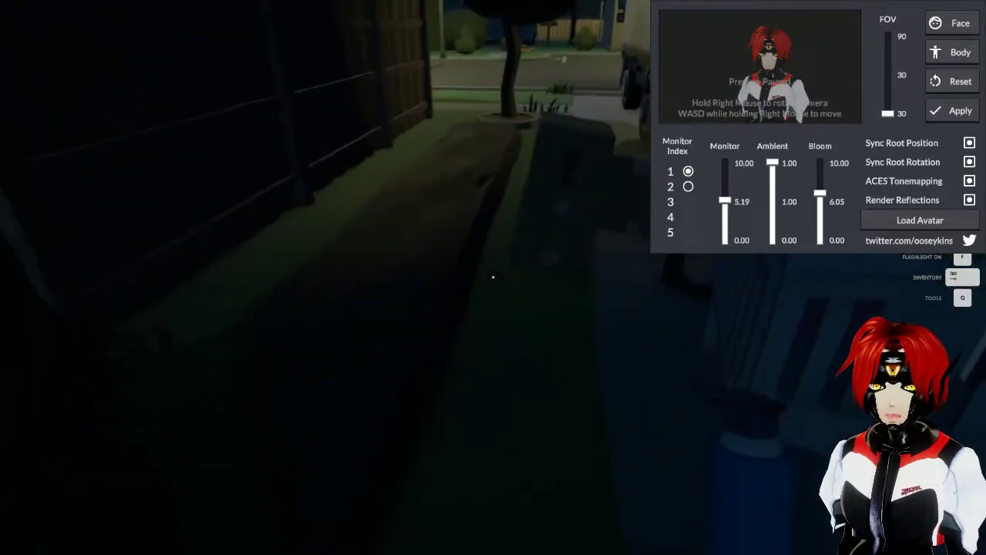
{"action": "key", "text": "s"}
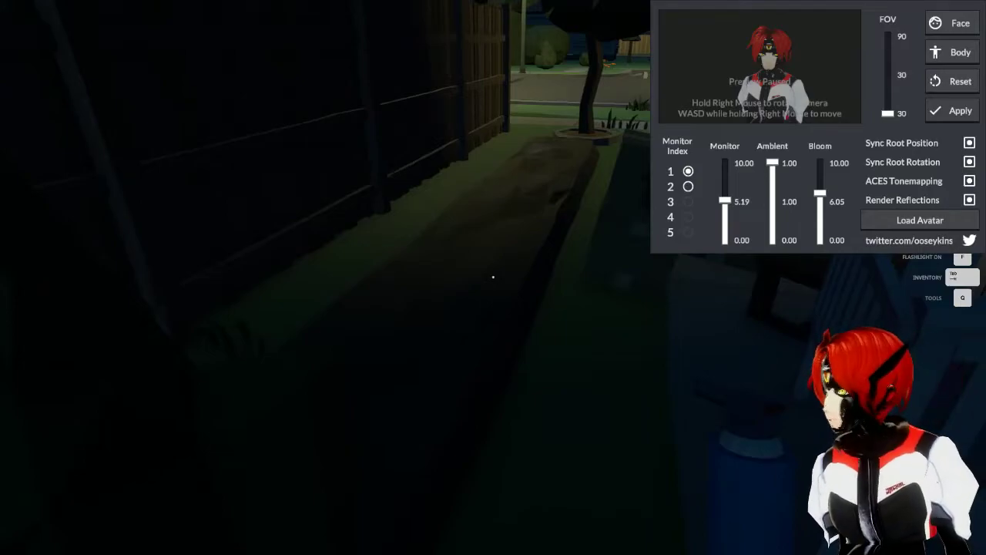
{"action": "left_click_drag", "start_coordinate": [726, 204], "coordinate": [728, 228]}
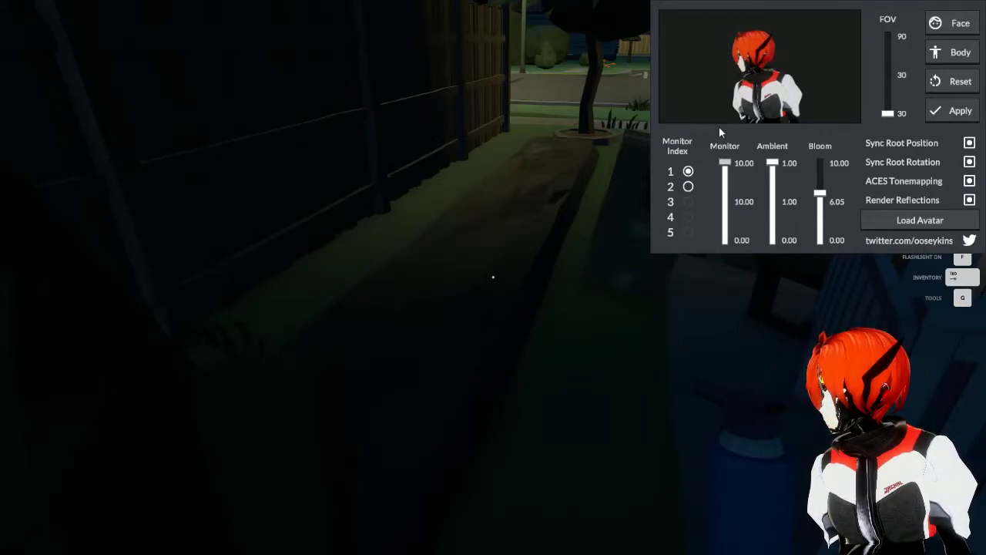
{"action": "left_click_drag", "start_coordinate": [772, 165], "coordinate": [773, 195]}
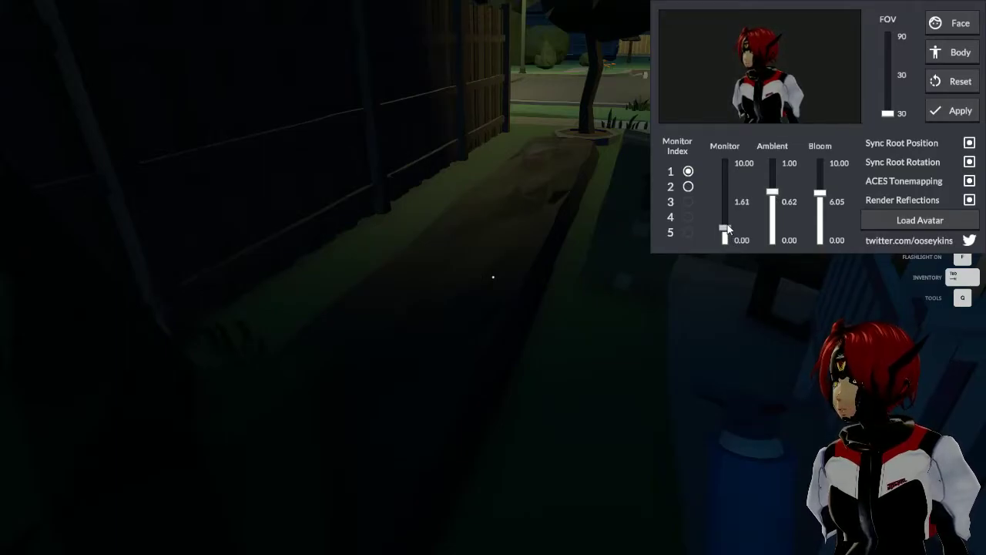
{"action": "left_click_drag", "start_coordinate": [728, 195], "coordinate": [729, 191]}
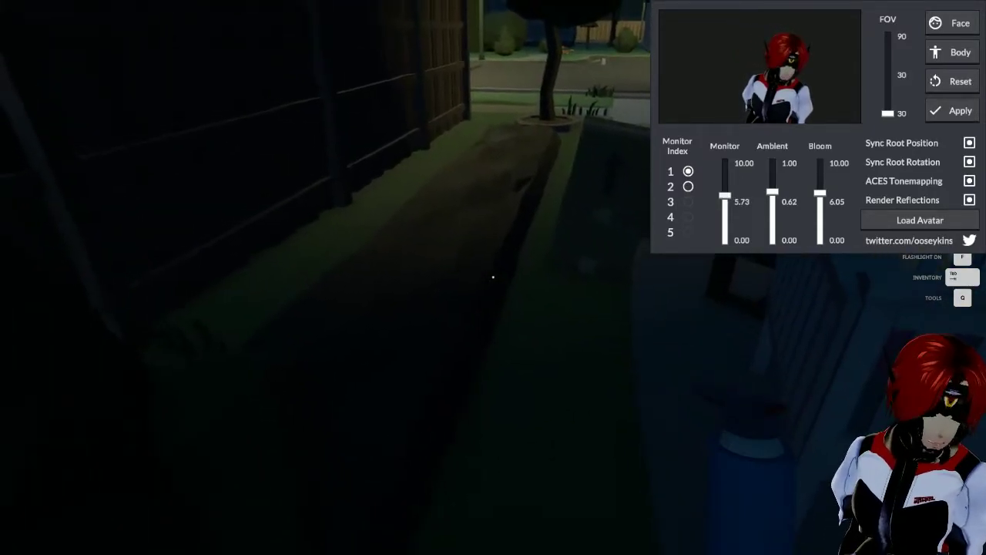
Pick the OxWannaGo firework from the cakes and spawn three of them close together on the grass by the blue railing.
{"action": "key", "text": "Tab"}
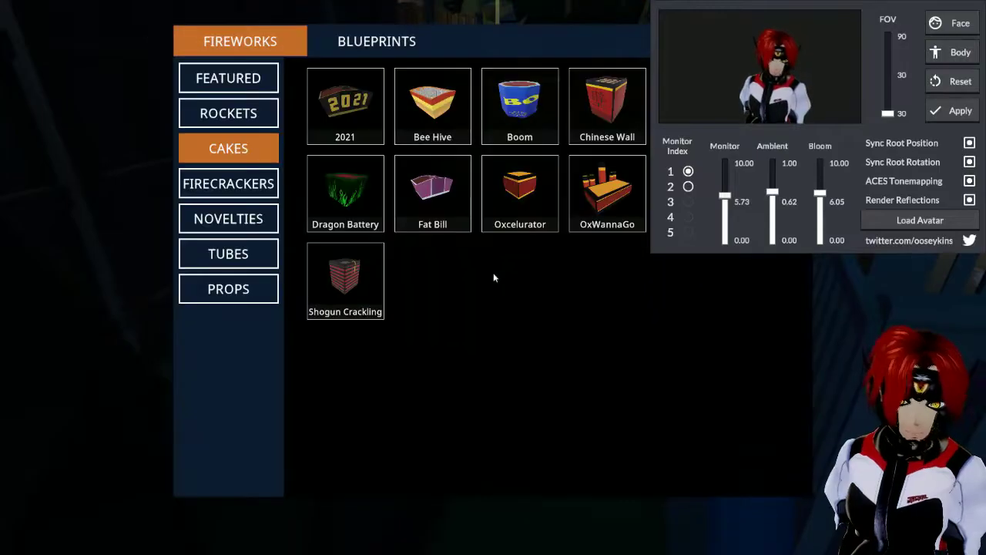
{"action": "left_click", "coordinate": [605, 197]}
{"action": "left_click", "coordinate": [493, 276]}
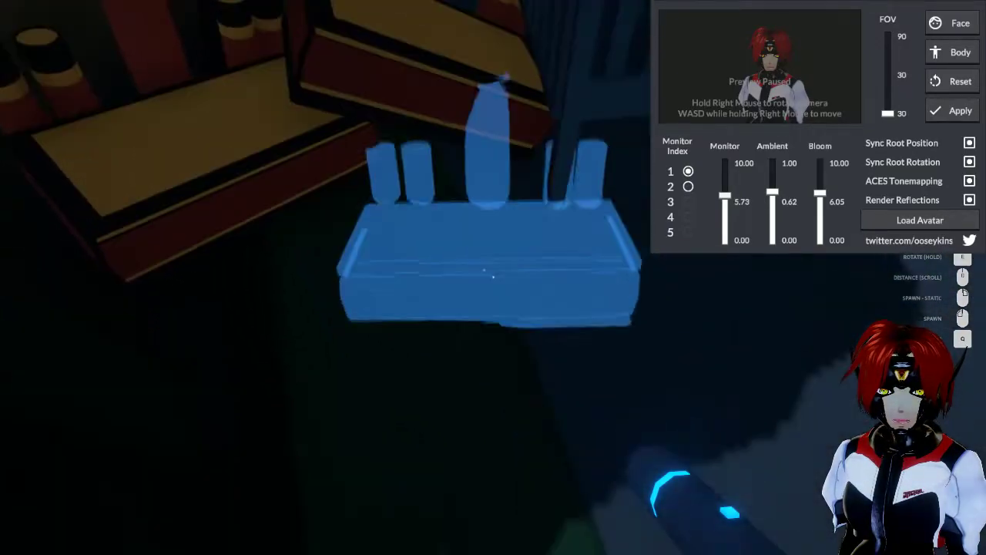
{"action": "left_click", "coordinate": [493, 277]}
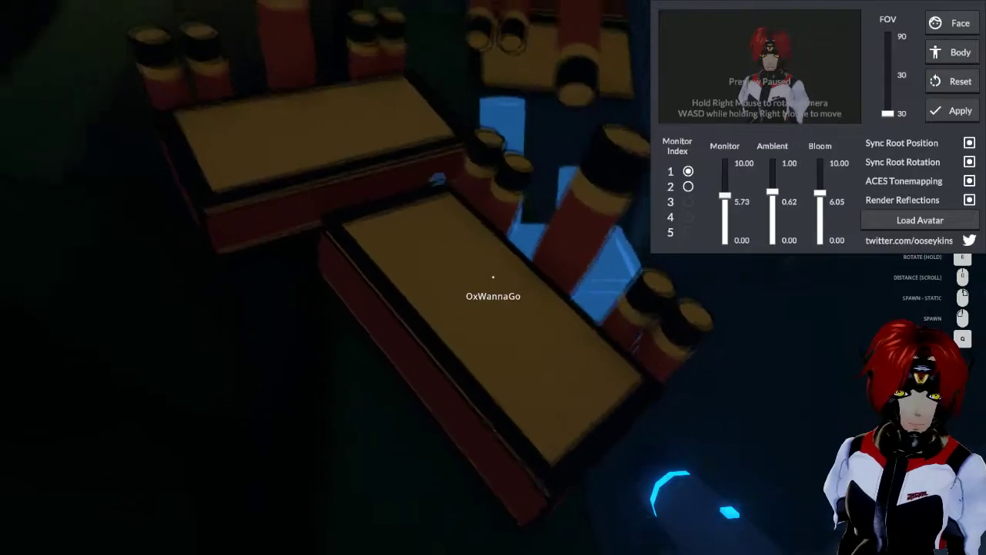
Connect the three OxWannaGo cakes in a chain with slow 0.25 m/s fuses.
{"action": "key", "text": "q"}
{"action": "key", "text": "q"}
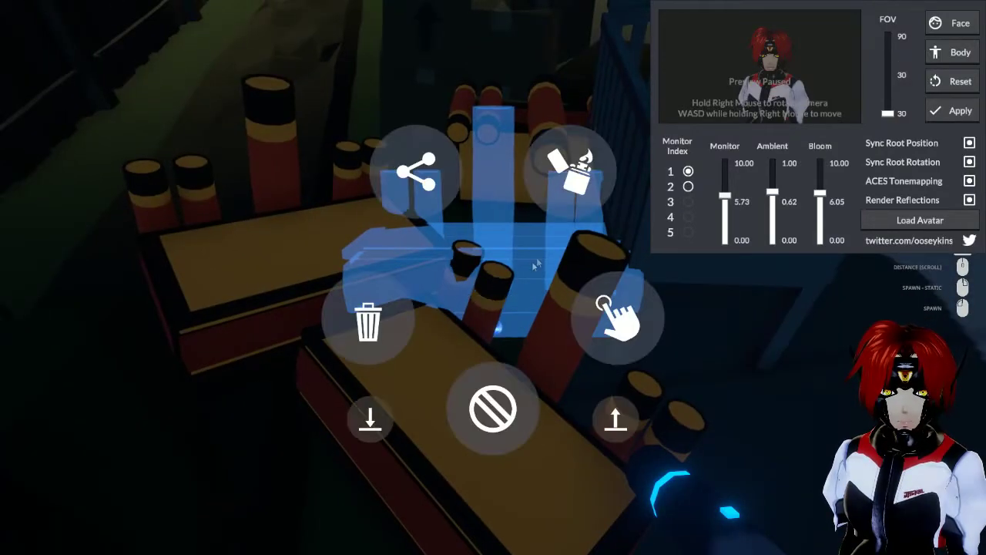
{"action": "left_click", "coordinate": [493, 277]}
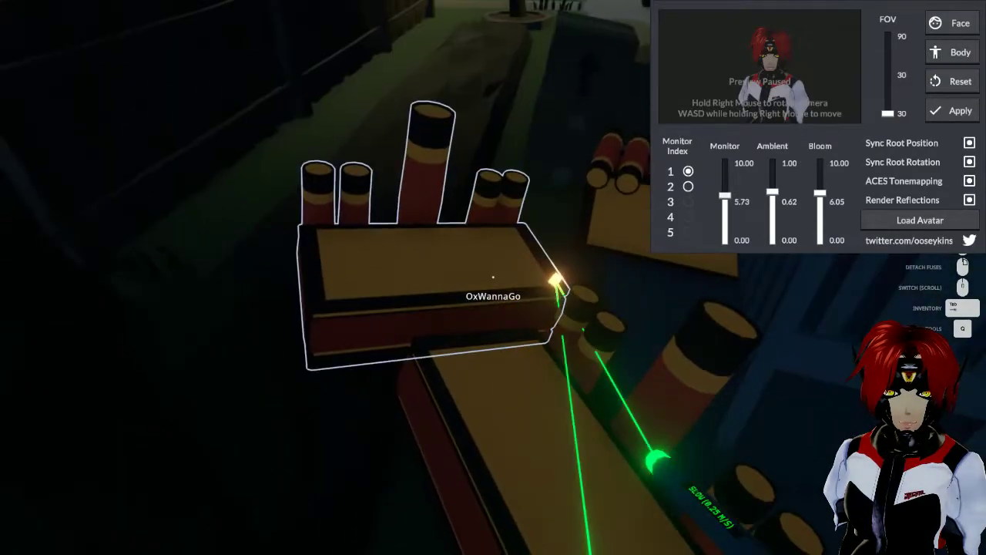
{"action": "left_click", "coordinate": [493, 277]}
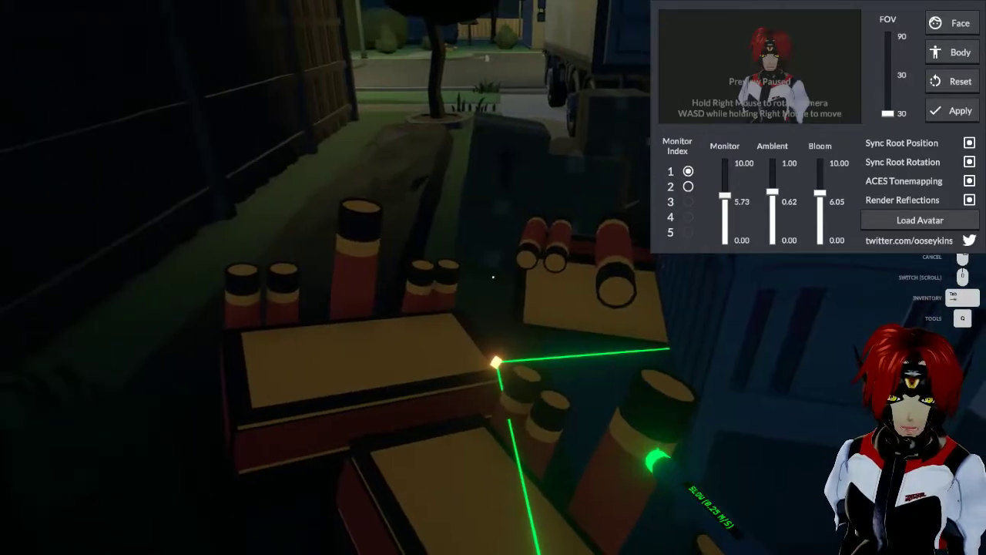
Ignite the fused OxWannaGo cakes with the Ignite tool.
{"action": "key", "text": "q"}
{"action": "left_click", "coordinate": [547, 185]}
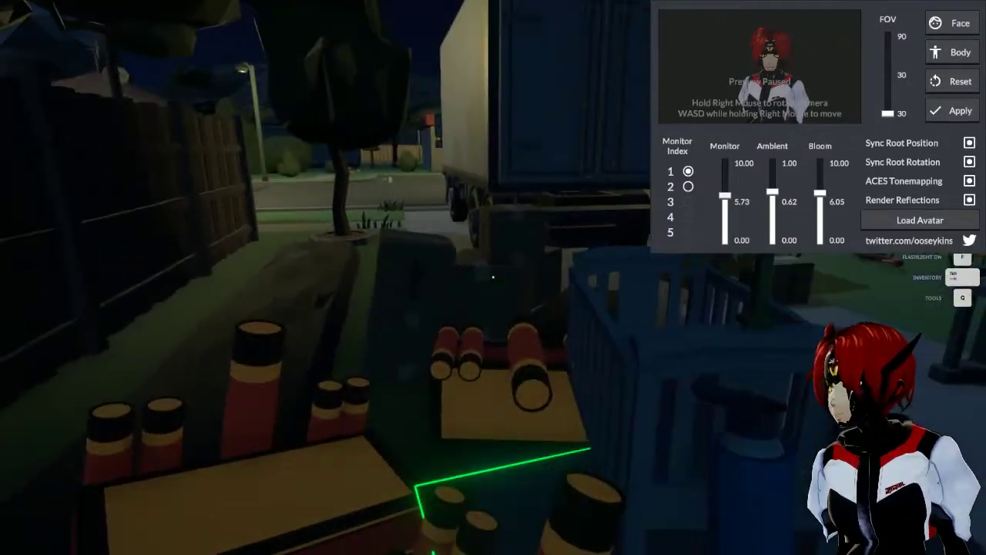
{"action": "left_click", "coordinate": [494, 276]}
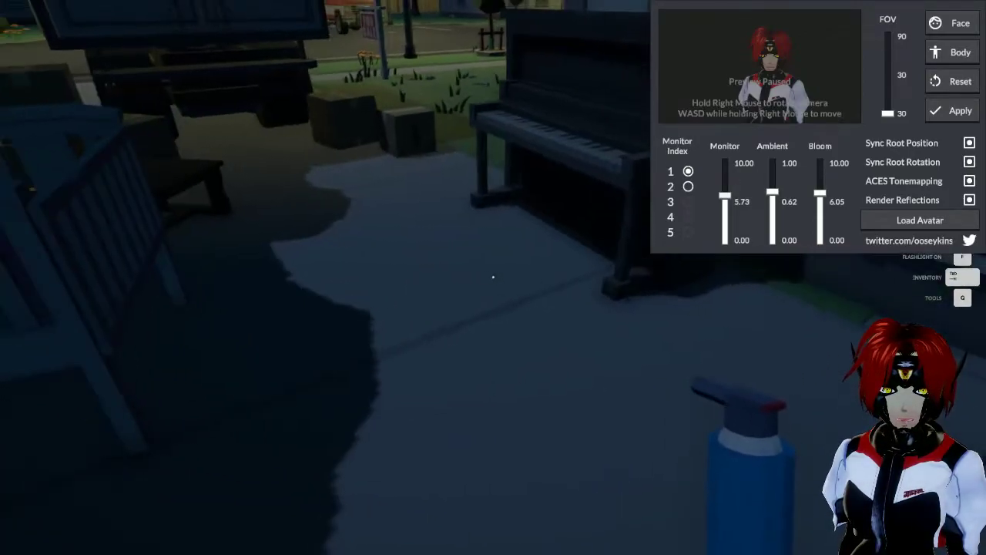
Walk from the yard along the street, past the houses and into the dark forest.
{"action": "key", "text": "w"}
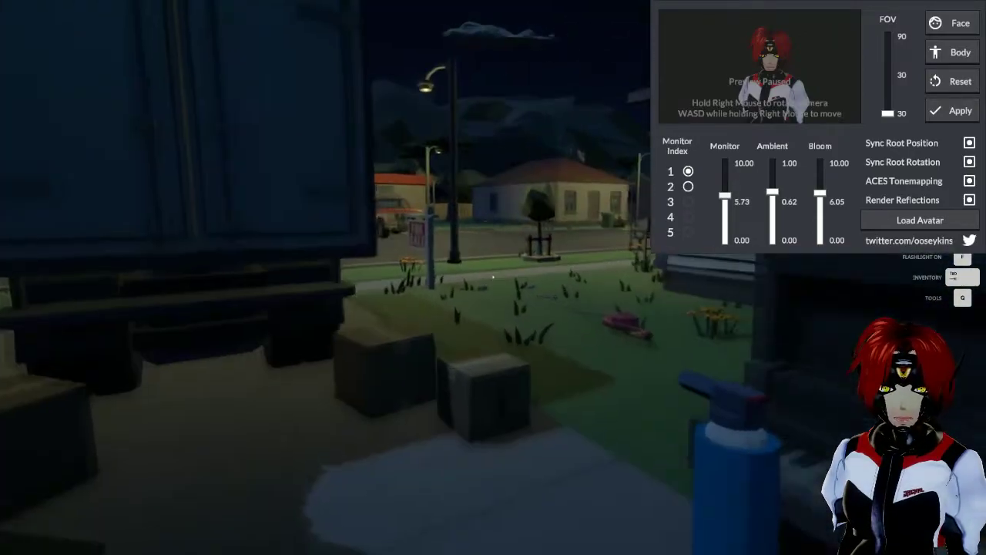
{"action": "key", "text": "w"}
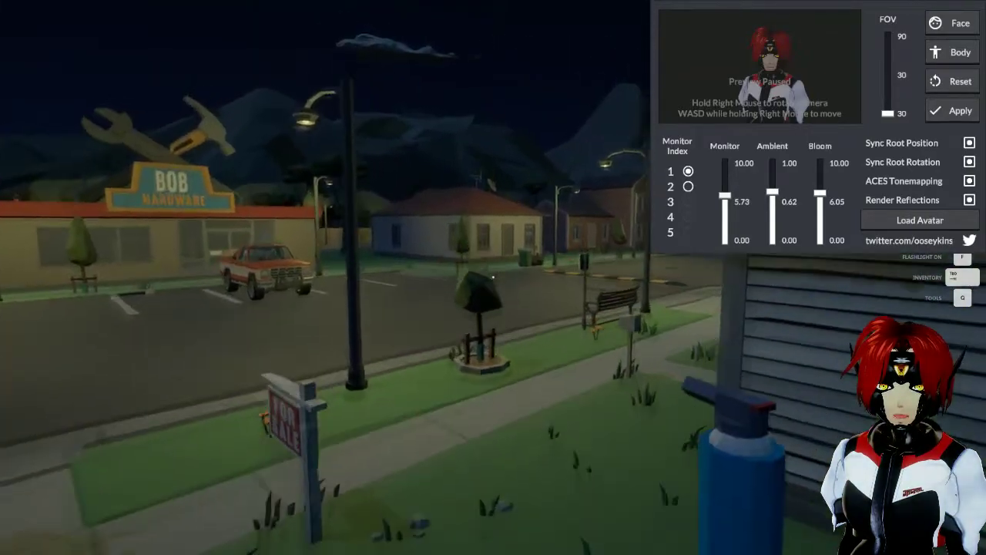
{"action": "key", "text": "w"}
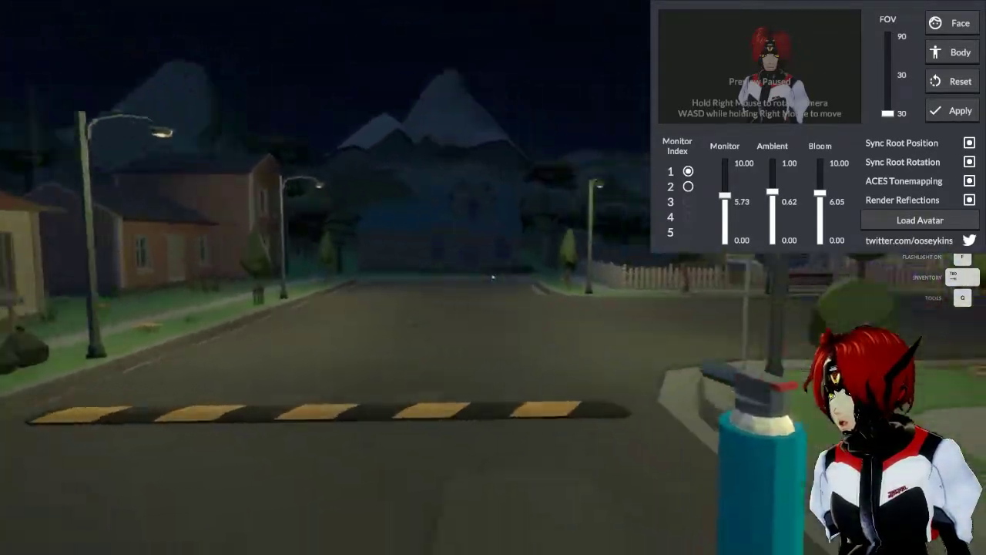
{"action": "key", "text": "w"}
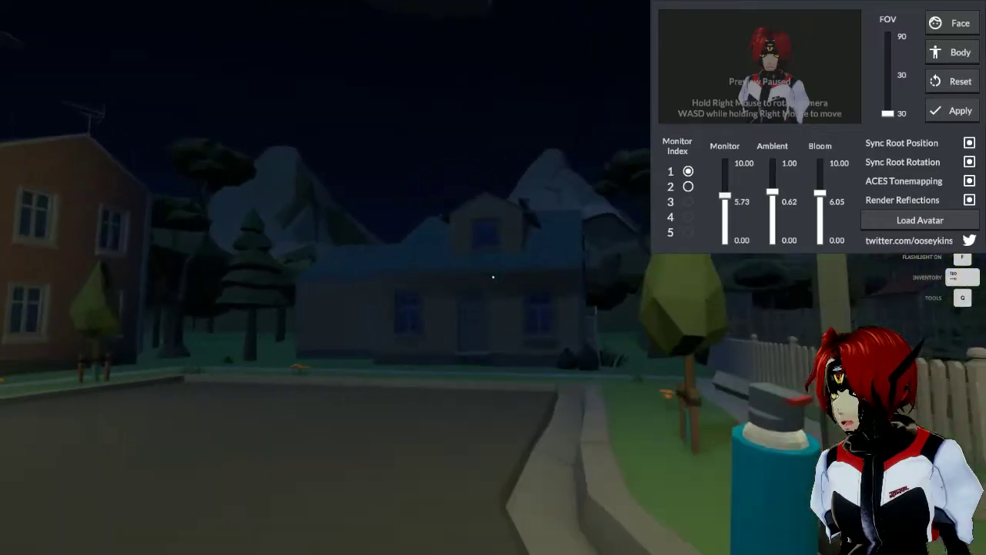
{"action": "key", "text": "w"}
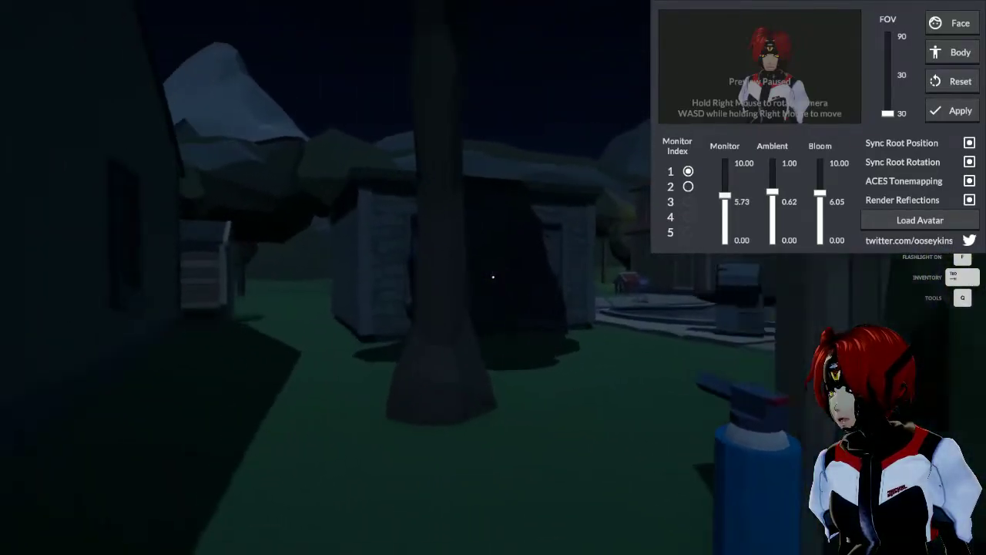
{"action": "key", "text": "w"}
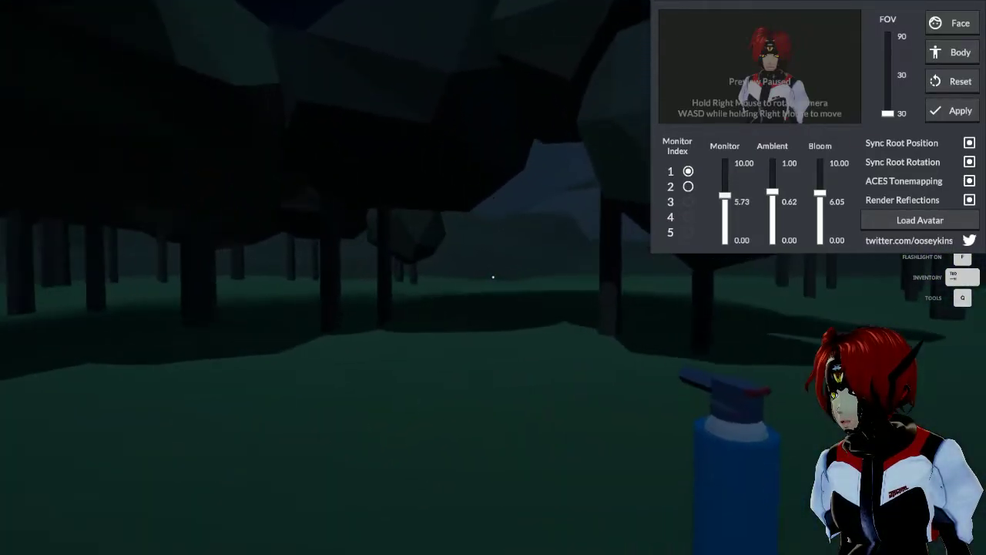
{"action": "key", "text": "w"}
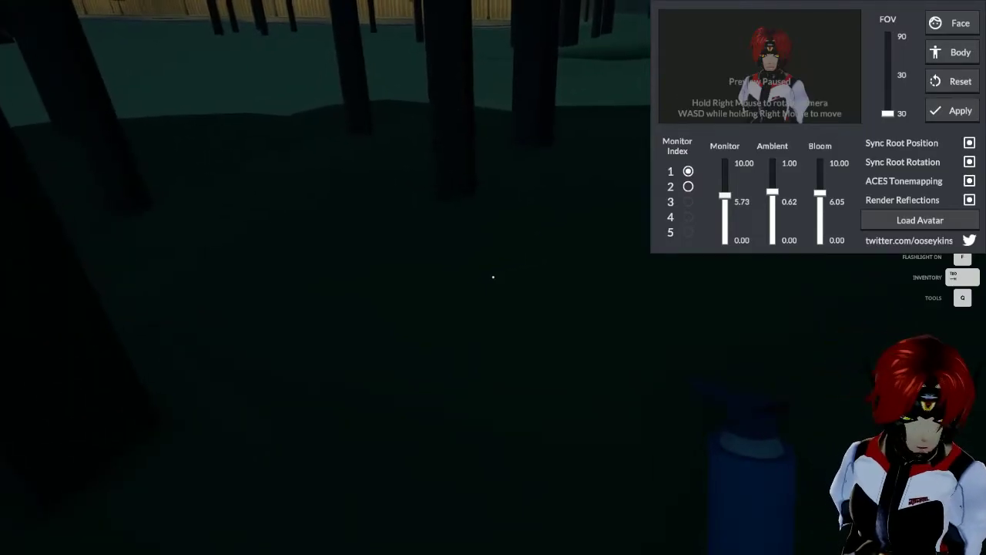
Toggle the flashlight on and off repeatedly under the trees to examine how the avatar's lighting reacts.
{"action": "key", "text": "f"}
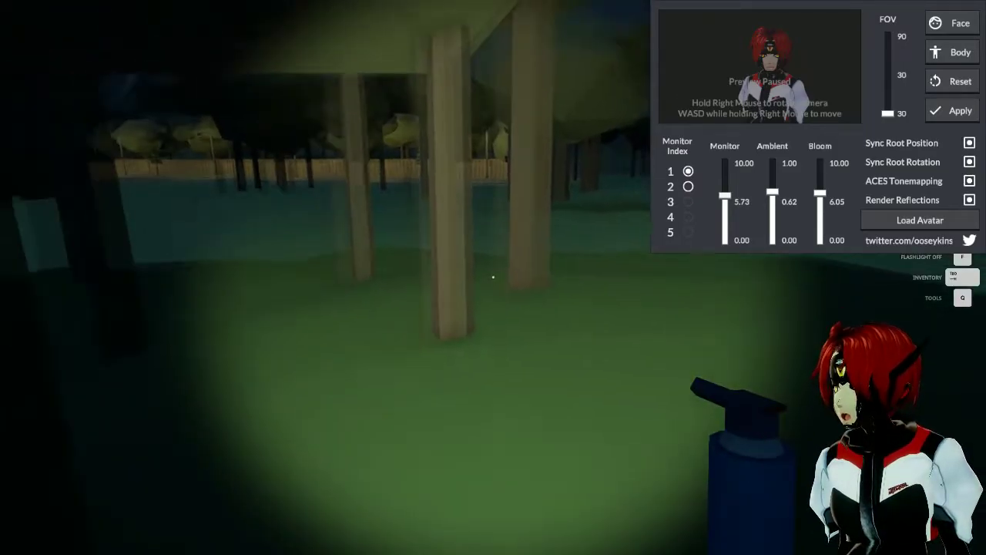
{"action": "key", "text": "w"}
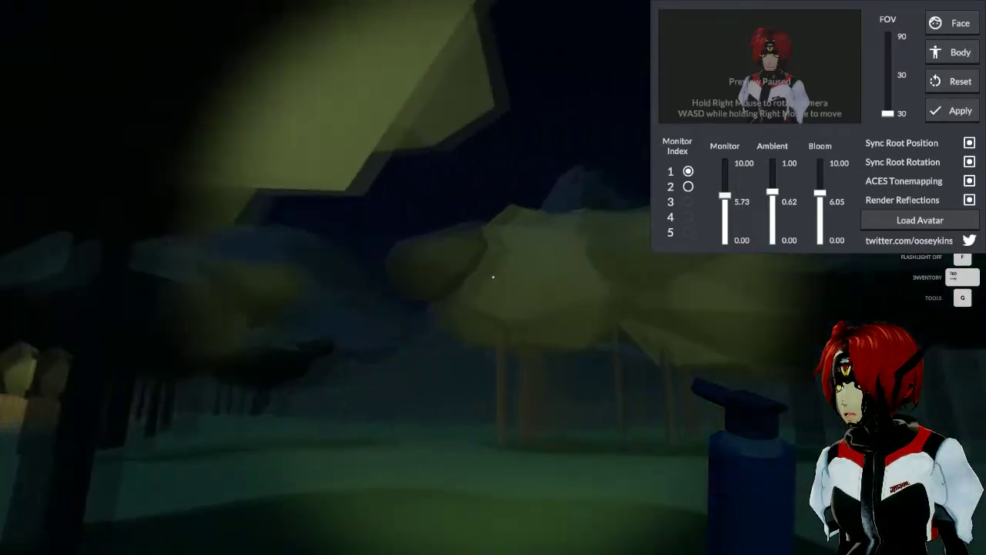
{"action": "key", "text": "w"}
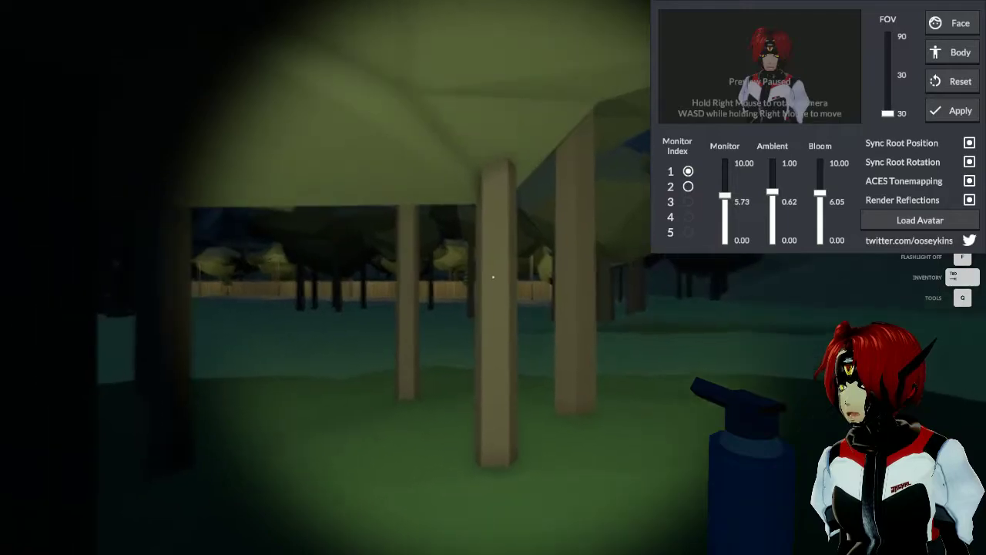
{"action": "key", "text": "f"}
{"action": "key", "text": "f"}
{"action": "key", "text": "f"}
{"action": "key", "text": "f"}
{"action": "key", "text": "f"}
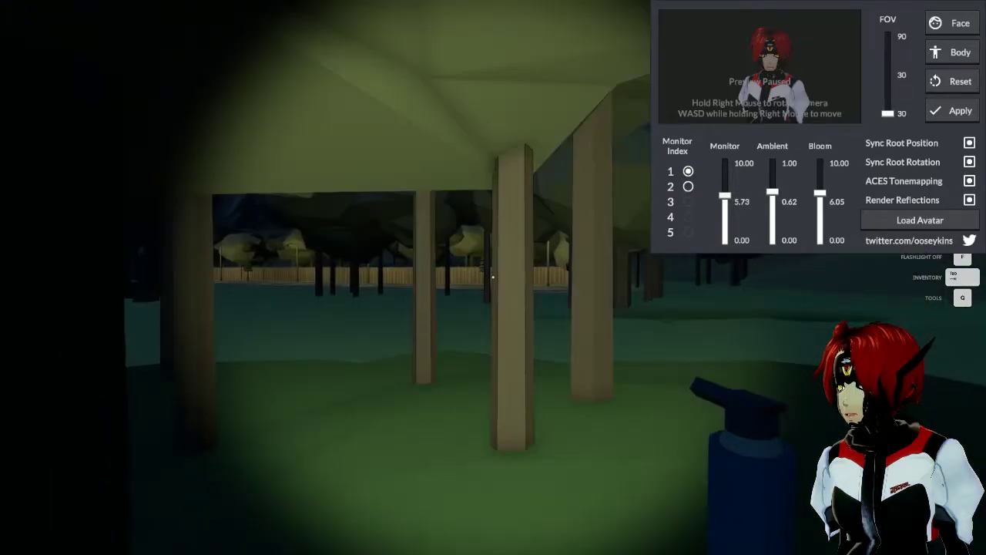
{"action": "key", "text": "f"}
{"action": "key", "text": "f"}
{"action": "key", "text": "f"}
{"action": "key", "text": "f"}
{"action": "key", "text": "f"}
{"action": "key", "text": "f"}
{"action": "key", "text": "f"}
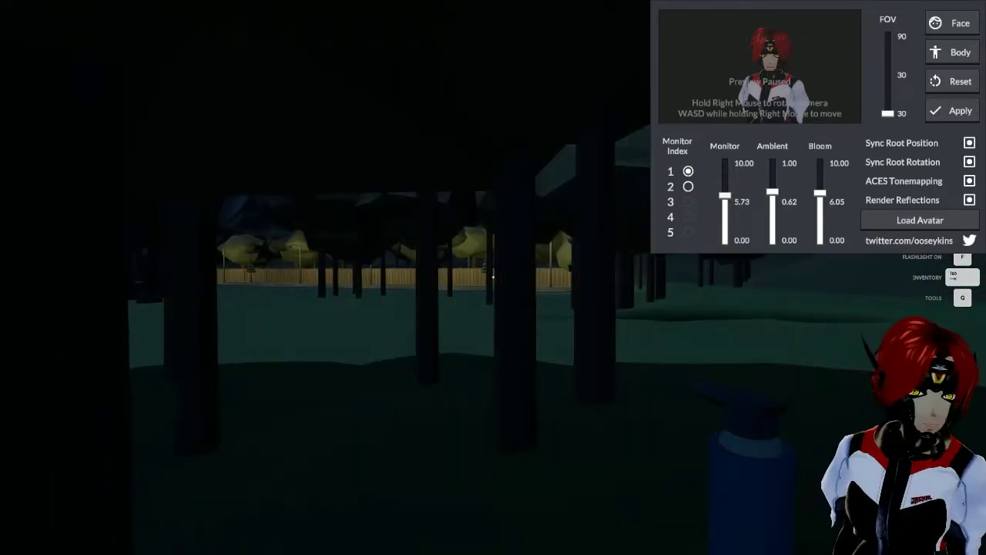
{"action": "key", "text": "f"}
{"action": "key", "text": "f"}
{"action": "key", "text": "f"}
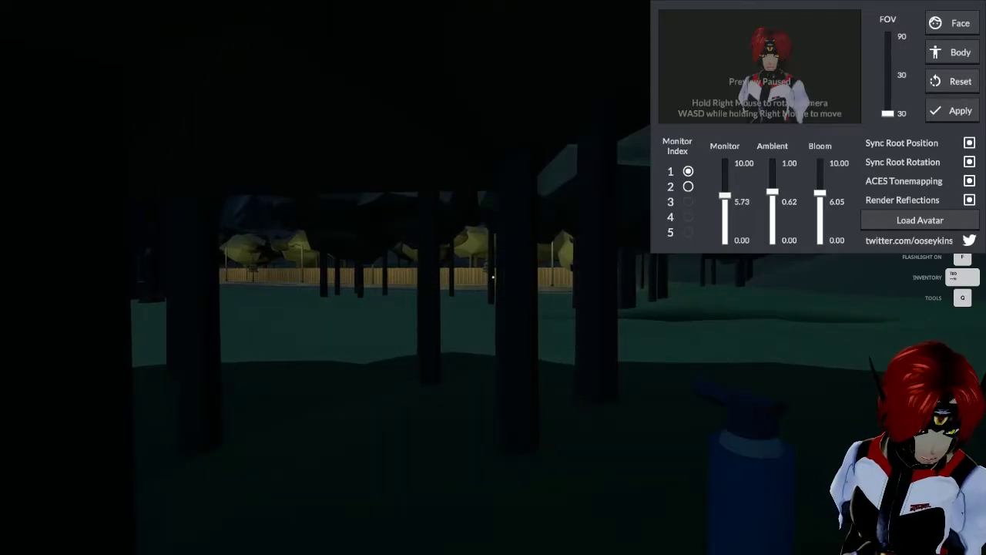
Pick the MrBeats firework from the tubes and spawn five of them in a row on the forest floor.
{"action": "key", "text": "Tab"}
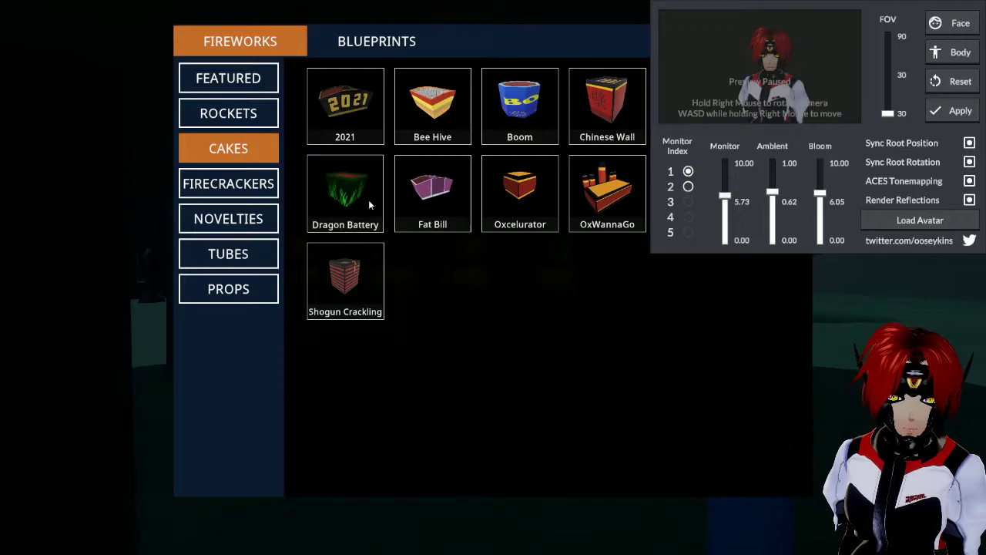
{"action": "left_click", "coordinate": [254, 85]}
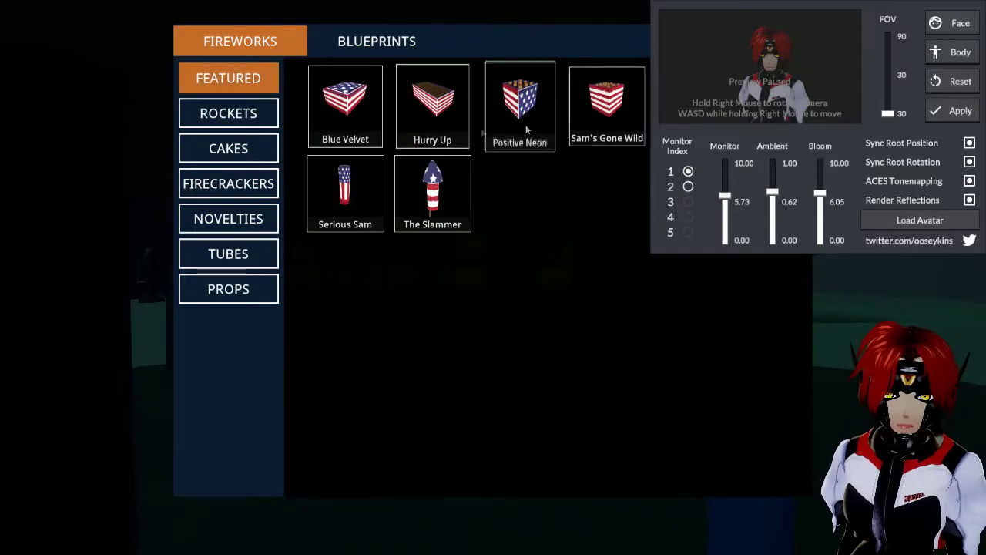
{"action": "left_click", "coordinate": [228, 262]}
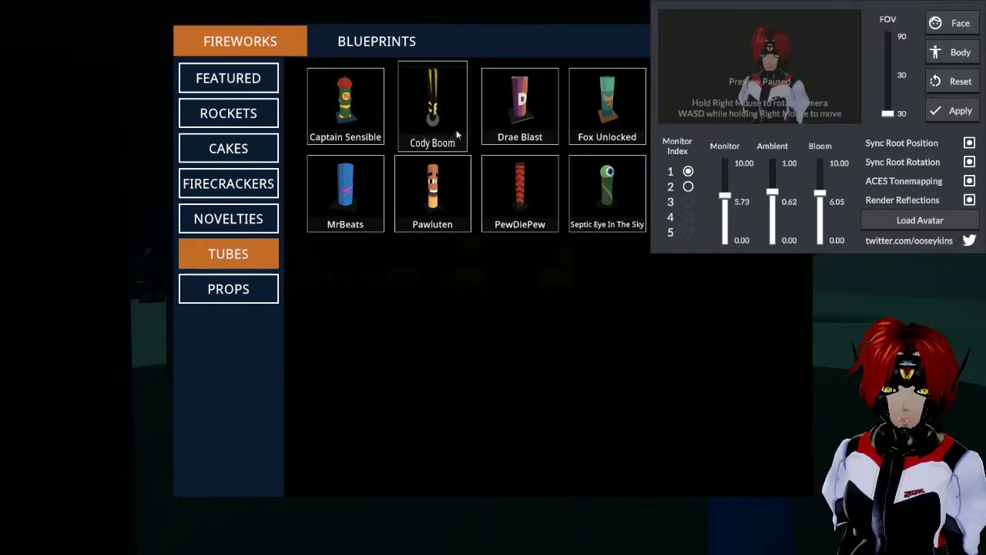
{"action": "left_click", "coordinate": [360, 194]}
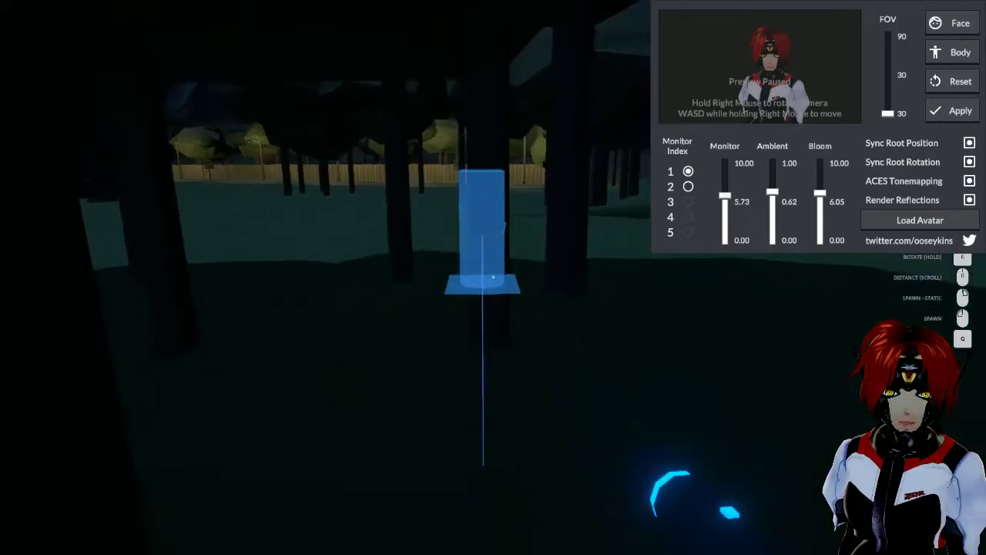
{"action": "left_click", "coordinate": [493, 276]}
{"action": "left_click", "coordinate": [493, 277]}
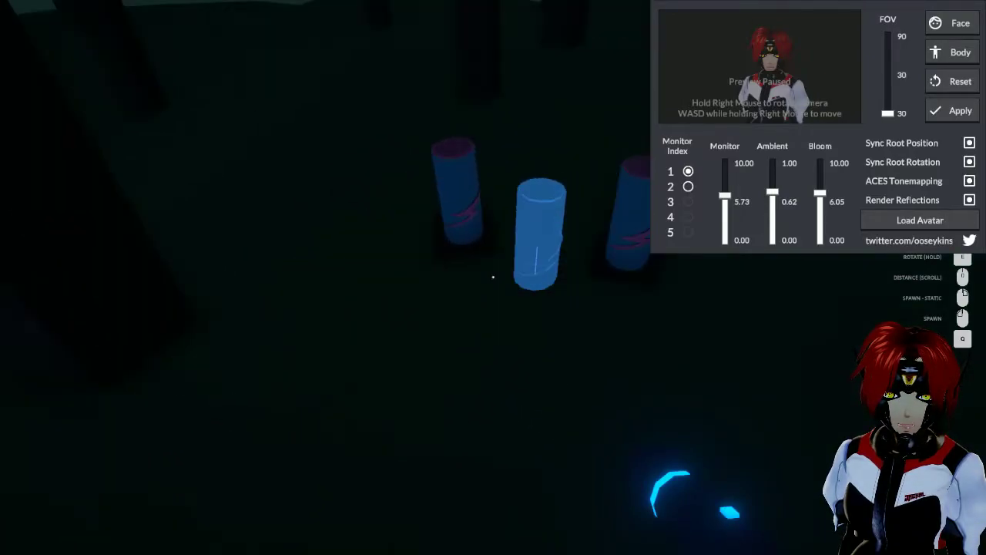
{"action": "left_click", "coordinate": [493, 276]}
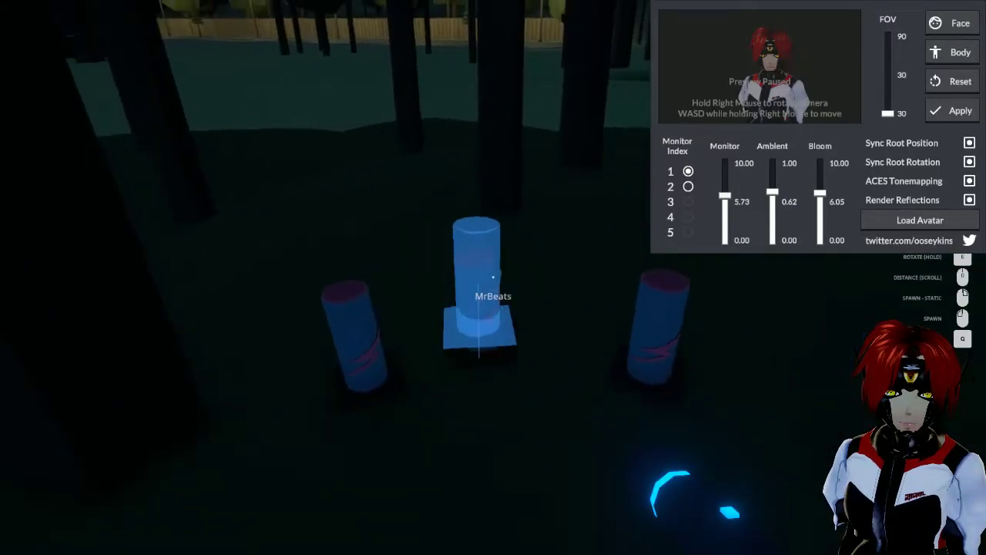
{"action": "left_click", "coordinate": [493, 277]}
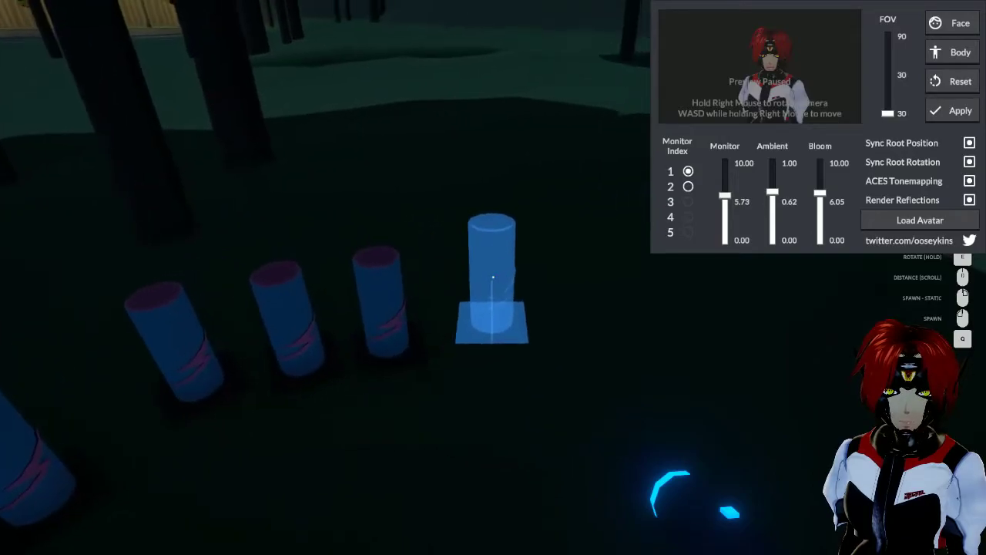
{"action": "left_click", "coordinate": [493, 276]}
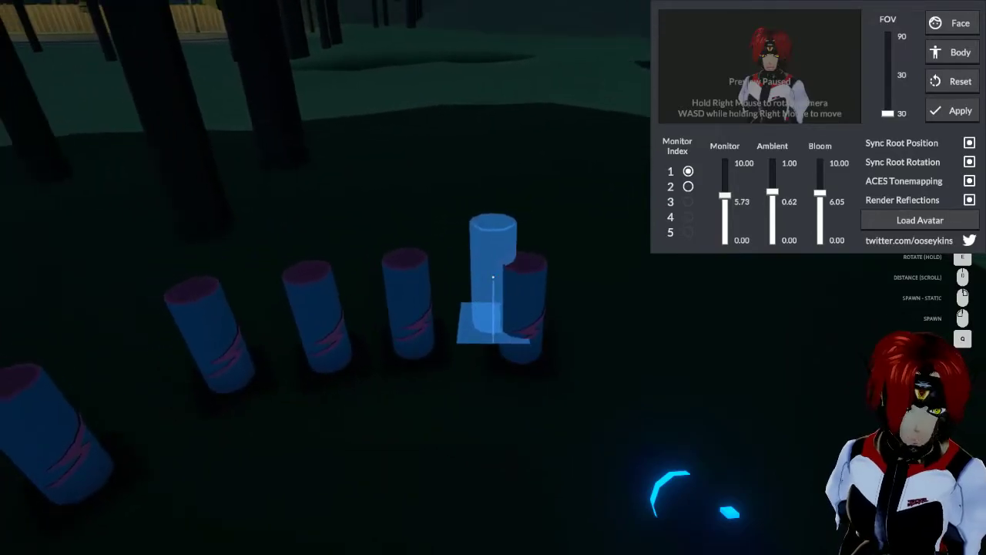
Connect the five MrBeats tubes in a row with slow (0.25 m/s) fuses using the fuse tool.
{"action": "key", "text": "q"}
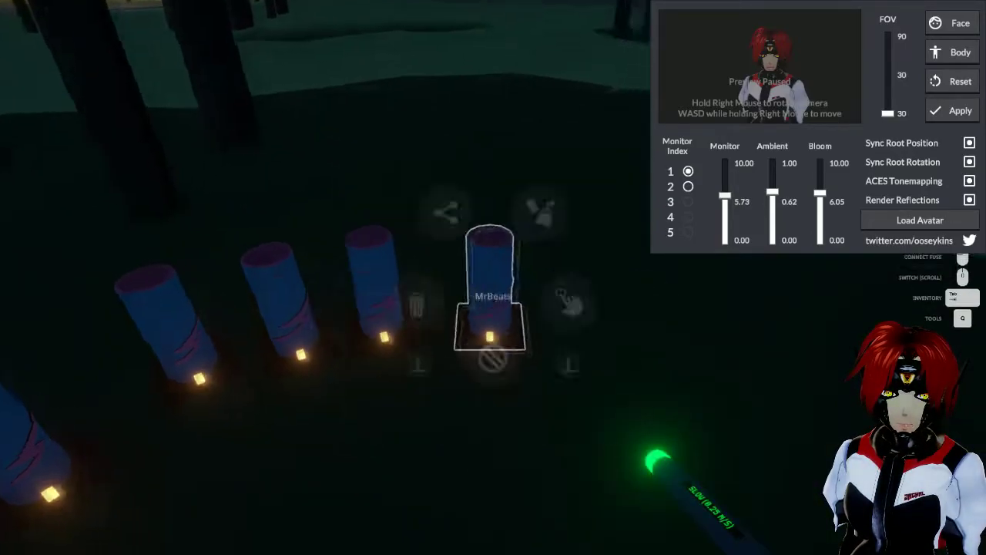
{"action": "left_click", "coordinate": [493, 277]}
{"action": "left_click", "coordinate": [493, 277]}
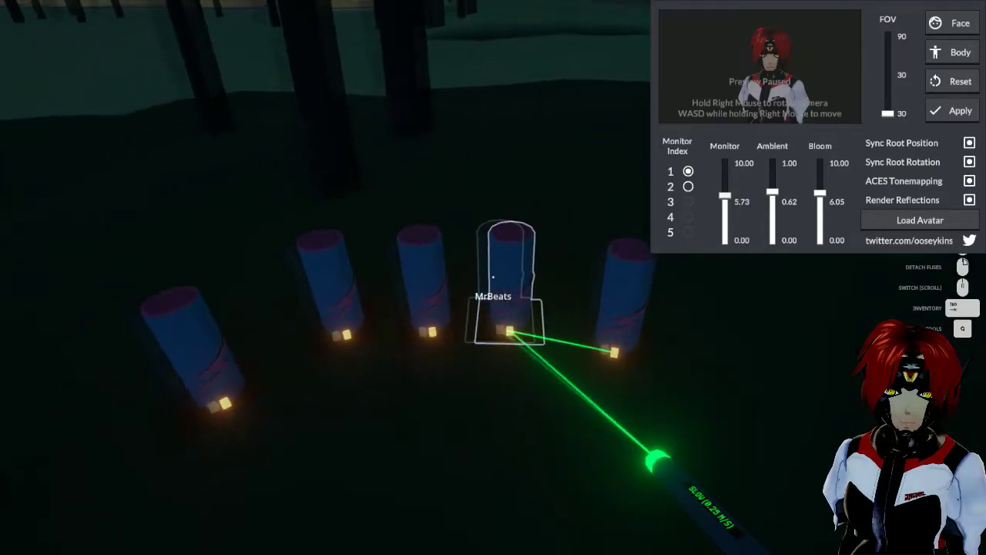
{"action": "left_click", "coordinate": [493, 276]}
{"action": "left_click", "coordinate": [493, 276]}
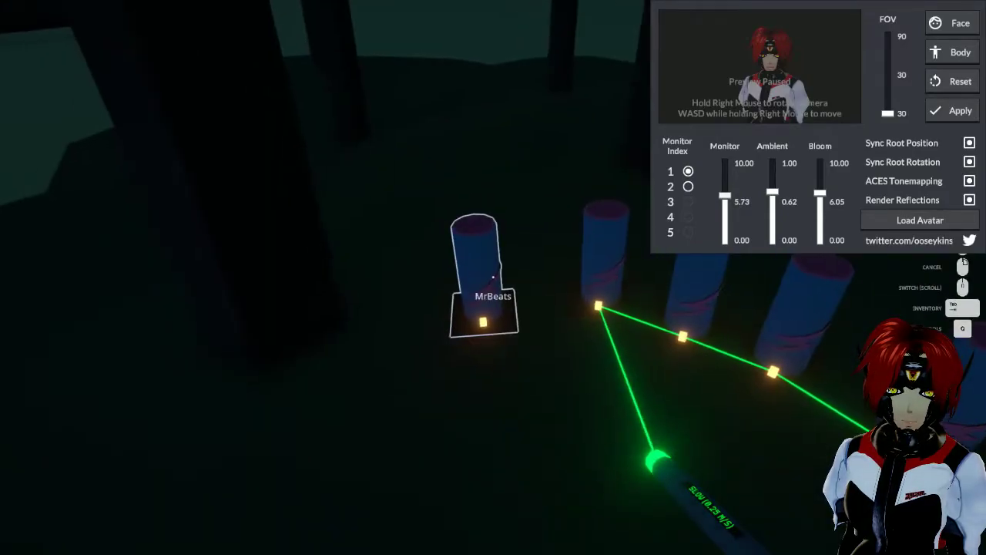
{"action": "left_click", "coordinate": [493, 276]}
Ignite the fused MrBeats tubes with the Ignite tool.
{"action": "key", "text": "q"}
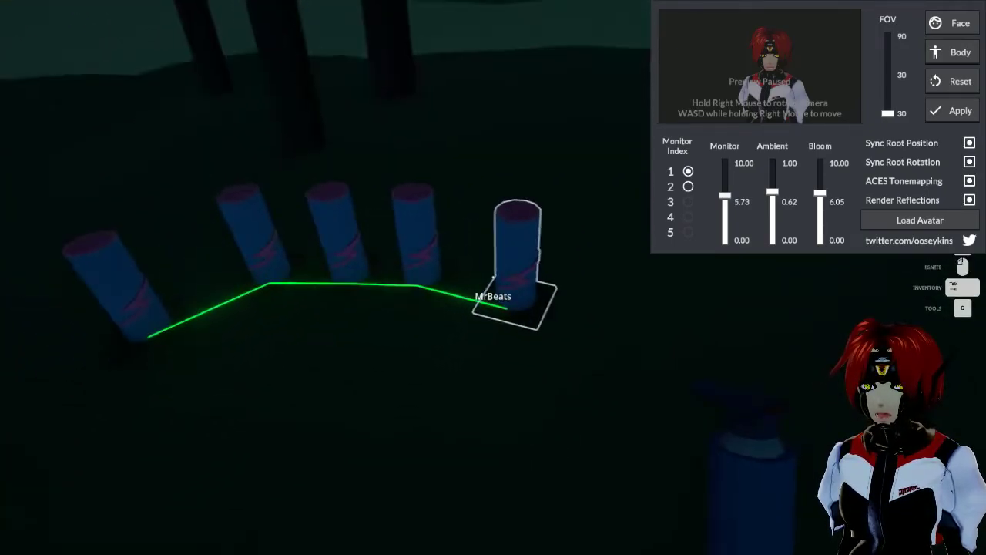
{"action": "left_click", "coordinate": [493, 276]}
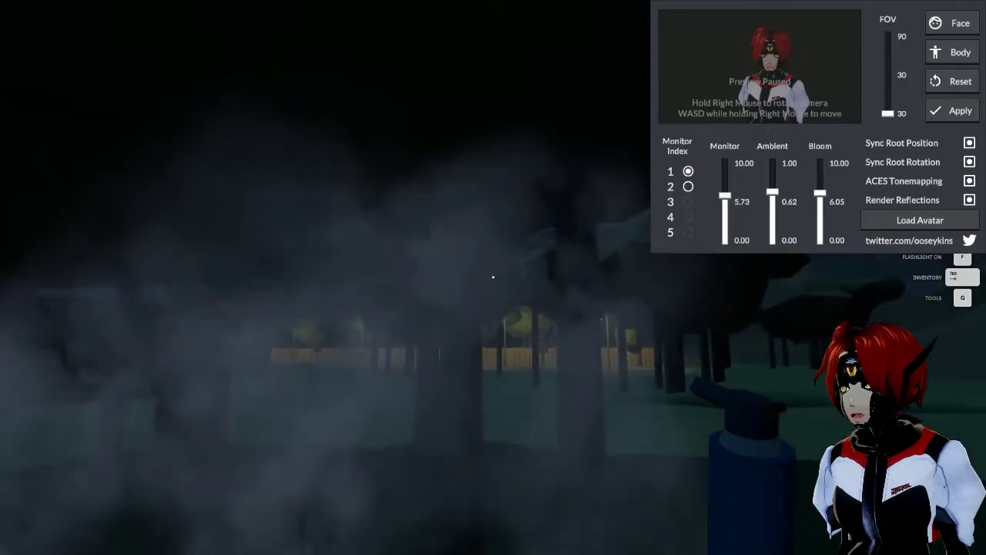
Walk away from the burnt-out MrBeats tubes through the dark trees to a clear patch of forest floor.
{"action": "key", "text": "d"}
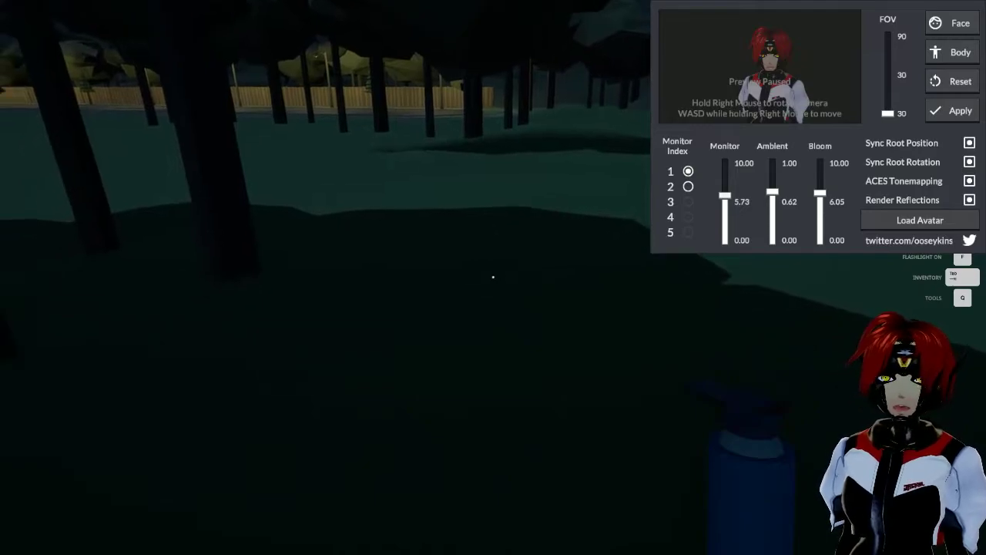
{"action": "key", "text": "w"}
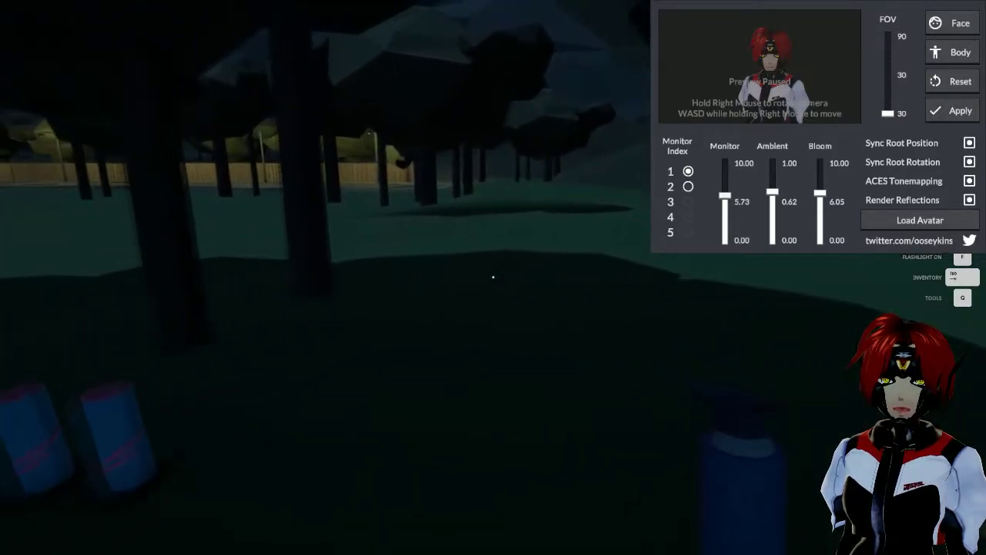
{"action": "key", "text": "w"}
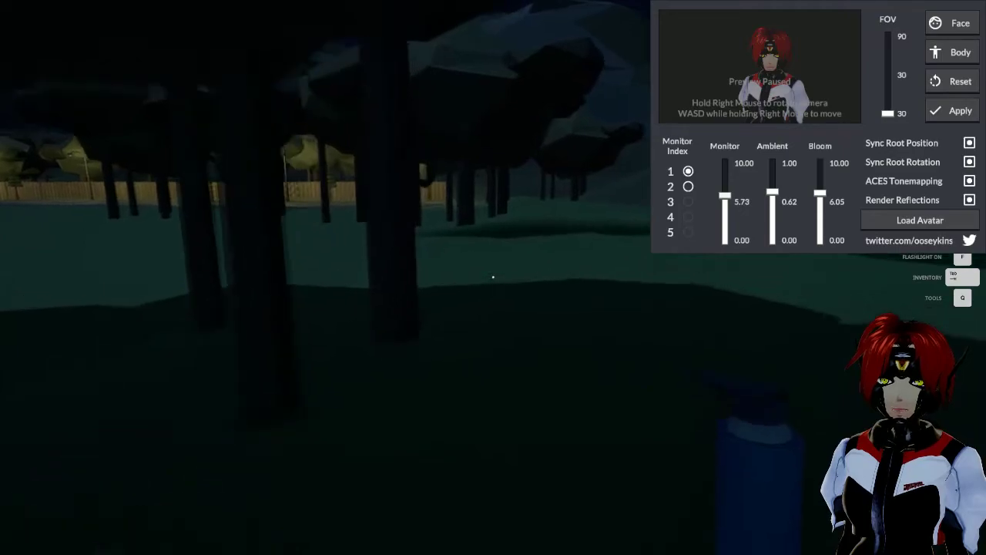
{"action": "key", "text": "w"}
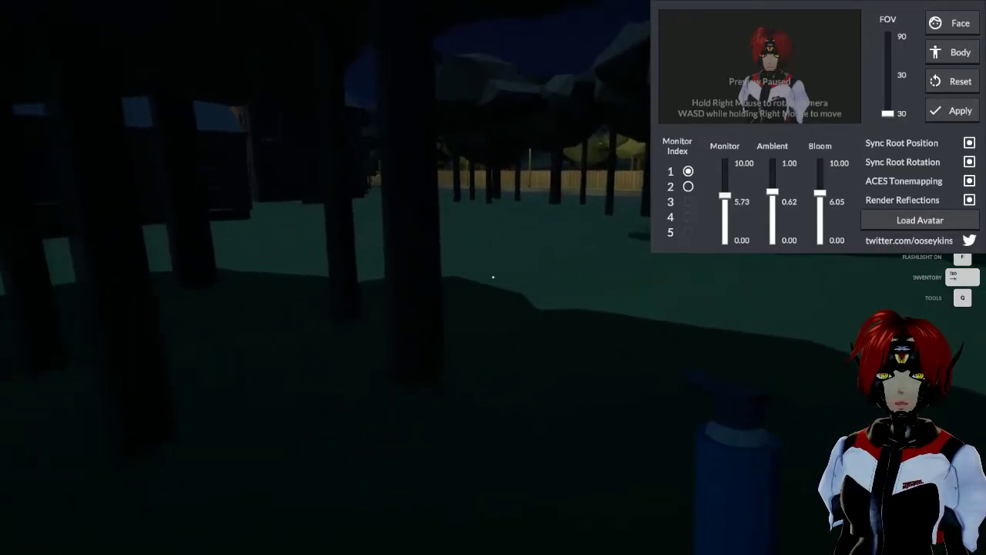
{"action": "key", "text": "w"}
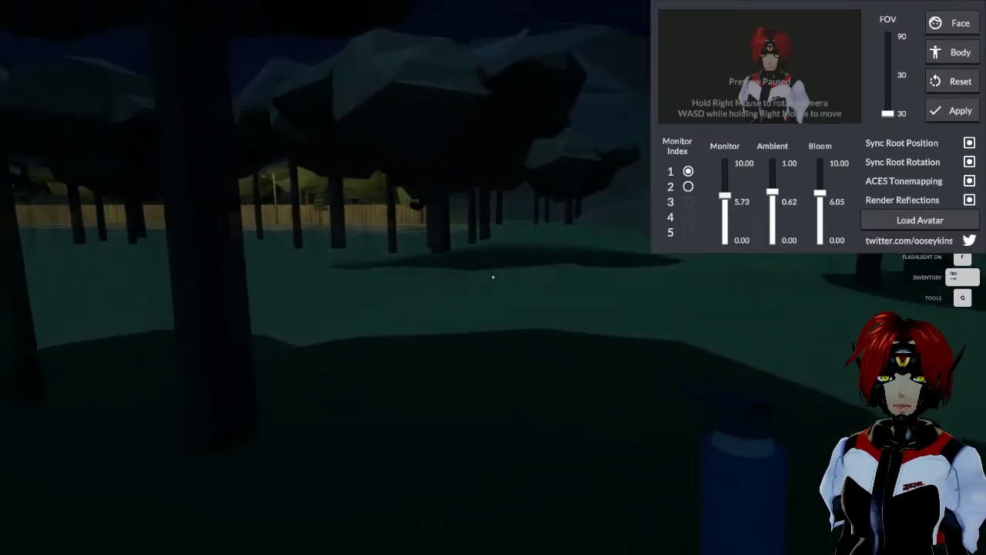
{"action": "key", "text": "w"}
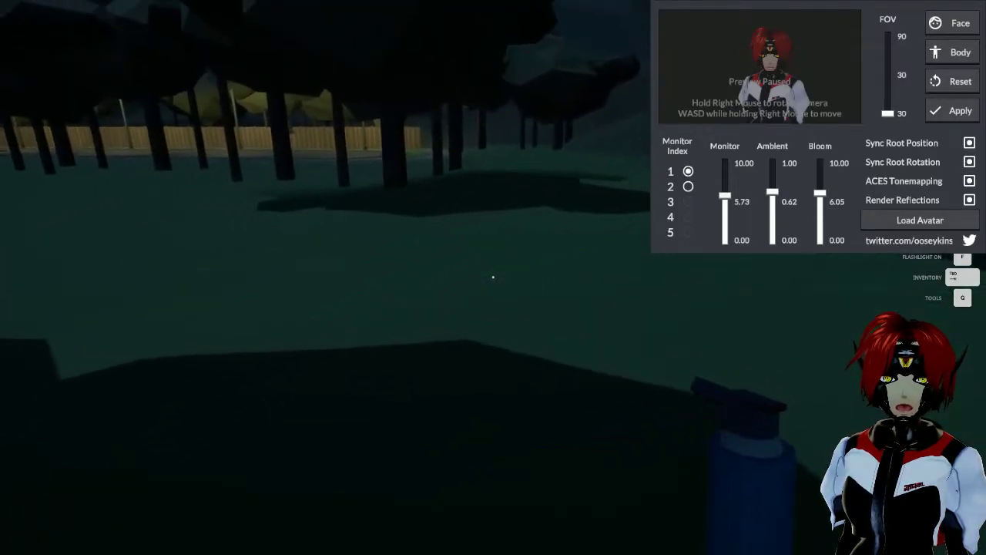
{"action": "key", "text": "w"}
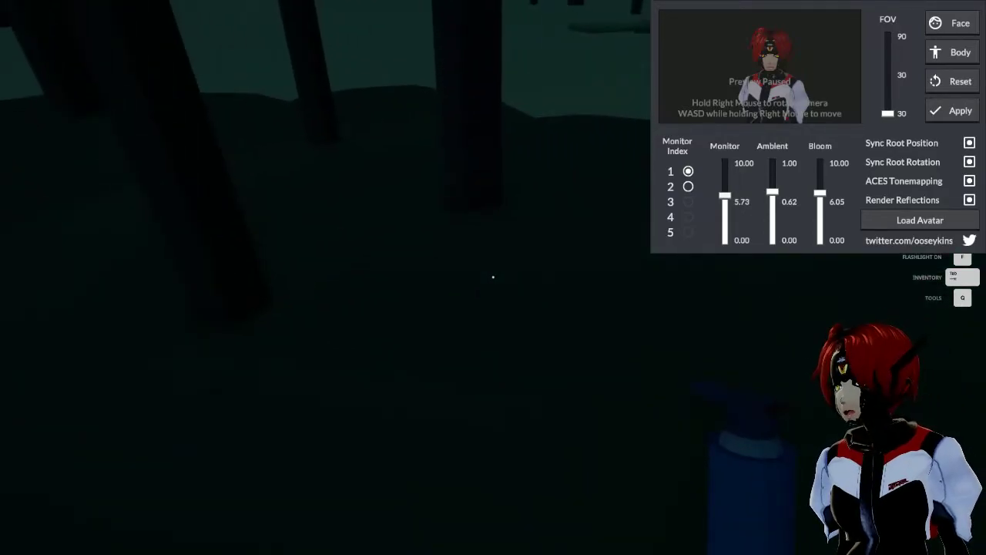
Pick the Fox Unlocked firework from the tubes and spawn five of them in a curved row on the forest floor.
{"action": "key", "text": "Tab"}
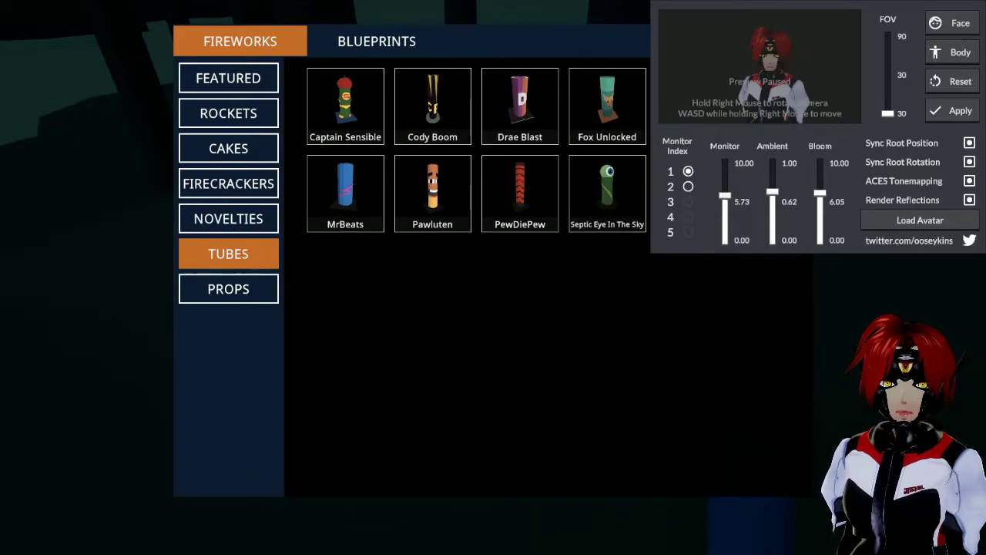
{"action": "left_click", "coordinate": [607, 106]}
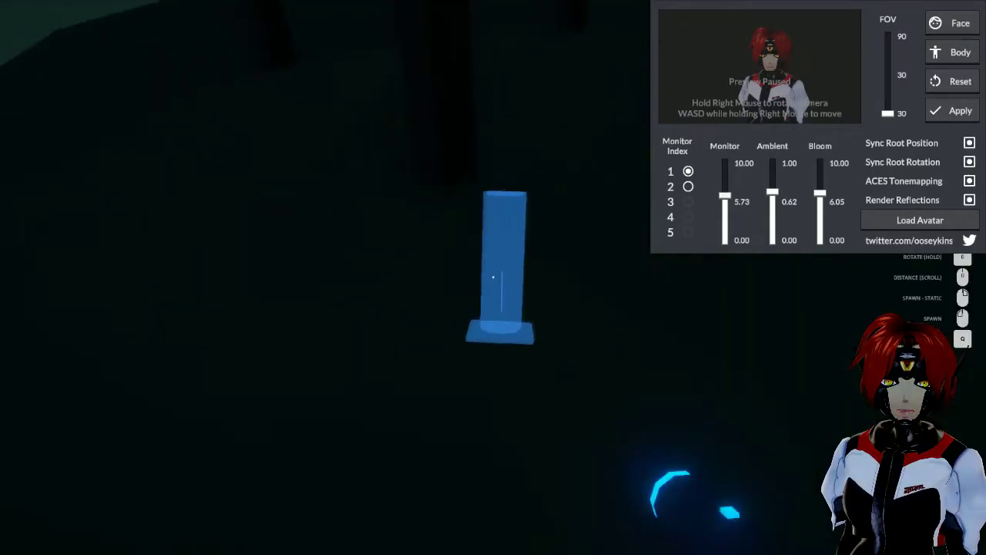
{"action": "left_click", "coordinate": [493, 278]}
{"action": "left_click", "coordinate": [493, 277]}
{"action": "left_click", "coordinate": [493, 276]}
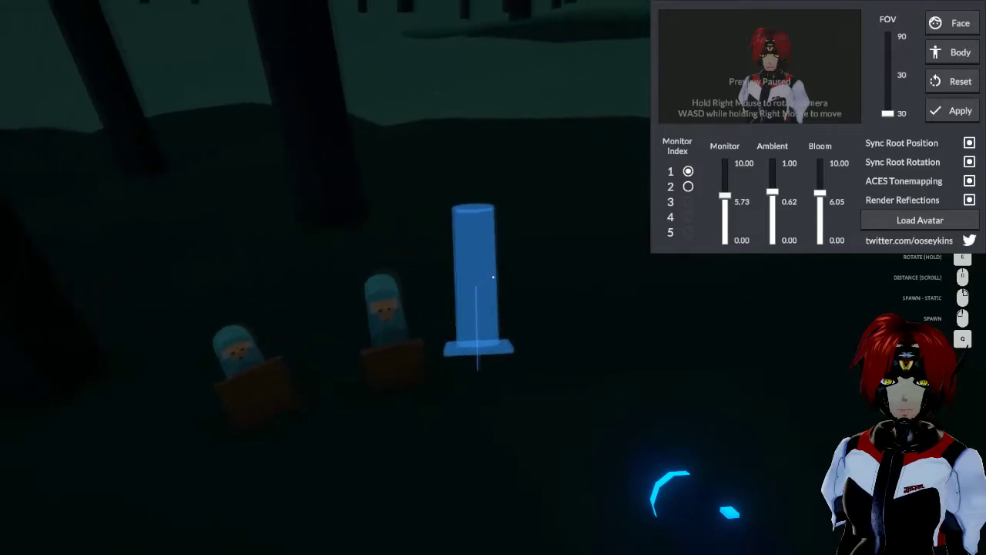
{"action": "left_click", "coordinate": [493, 276]}
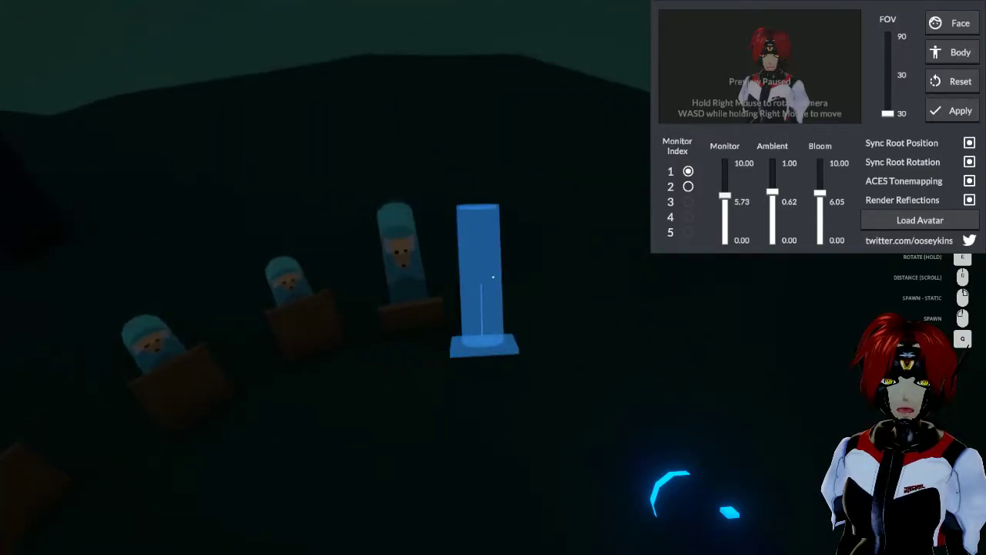
{"action": "left_click", "coordinate": [493, 277]}
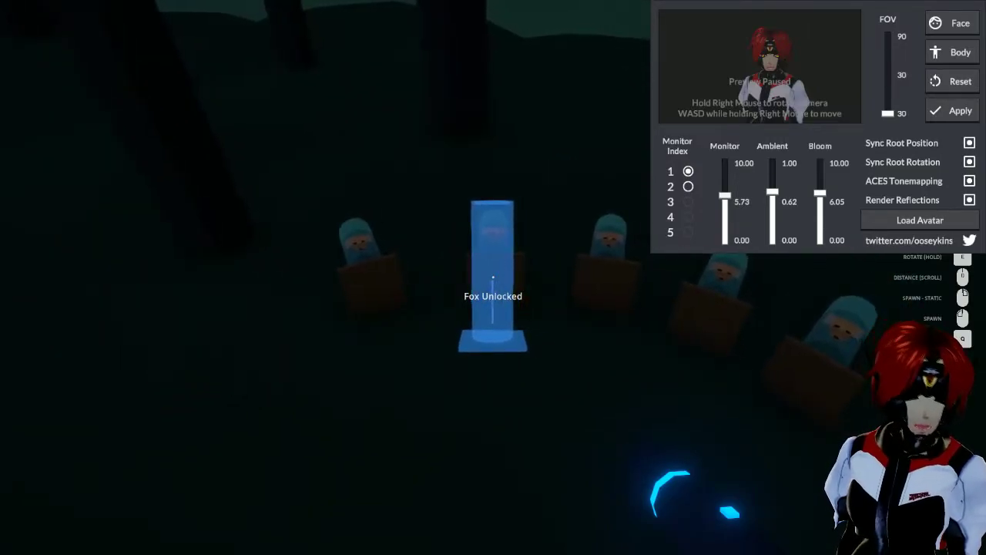
Go around behind the Fox Unlocked tubes and connect all five with slow (0.25 m/s) fuses.
{"action": "key", "text": "w"}
{"action": "key", "text": "d"}
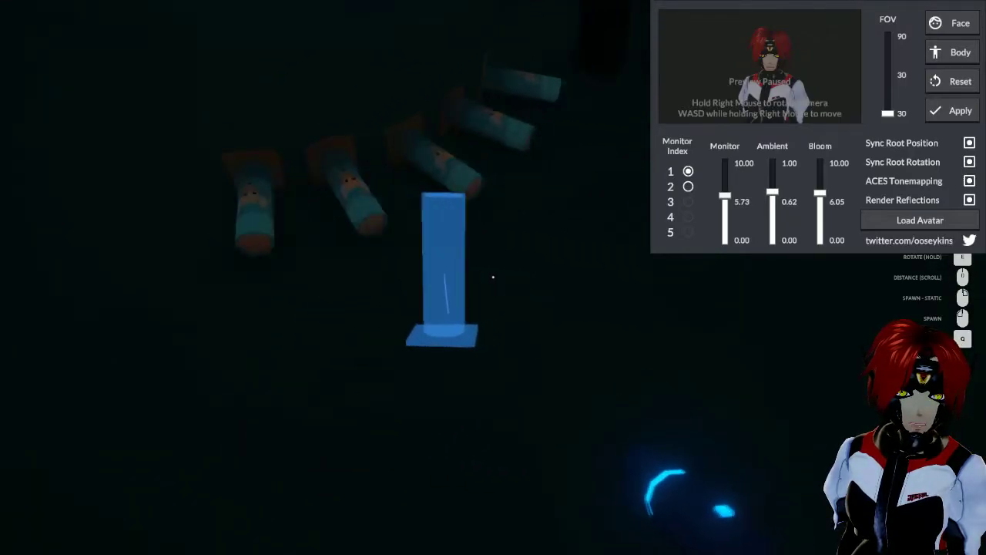
{"action": "key", "text": "q"}
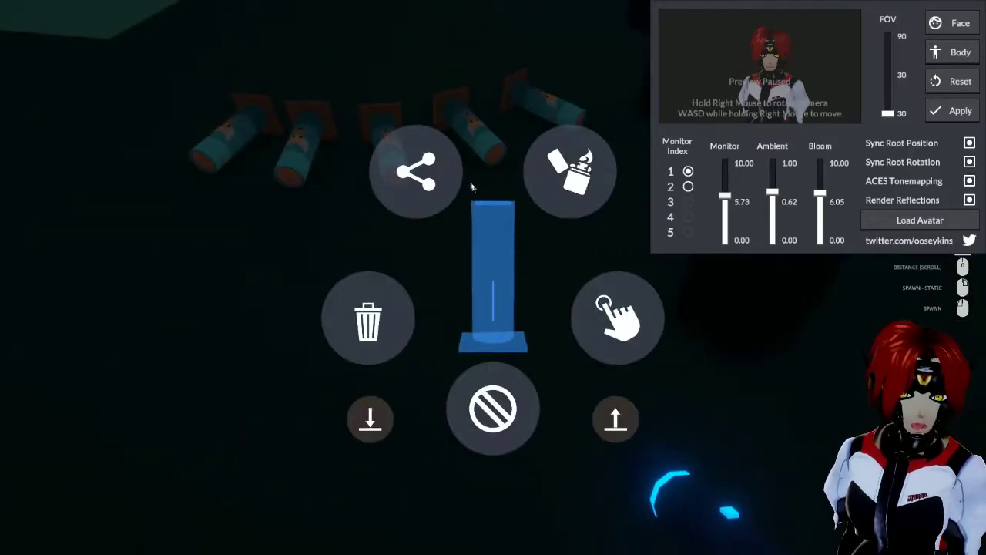
{"action": "left_click", "coordinate": [452, 170]}
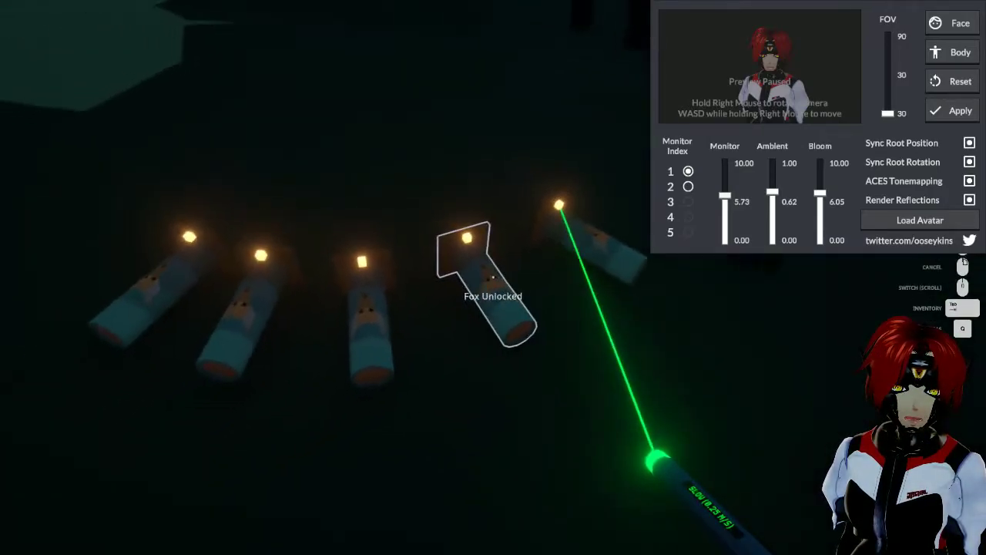
{"action": "left_click", "coordinate": [494, 277]}
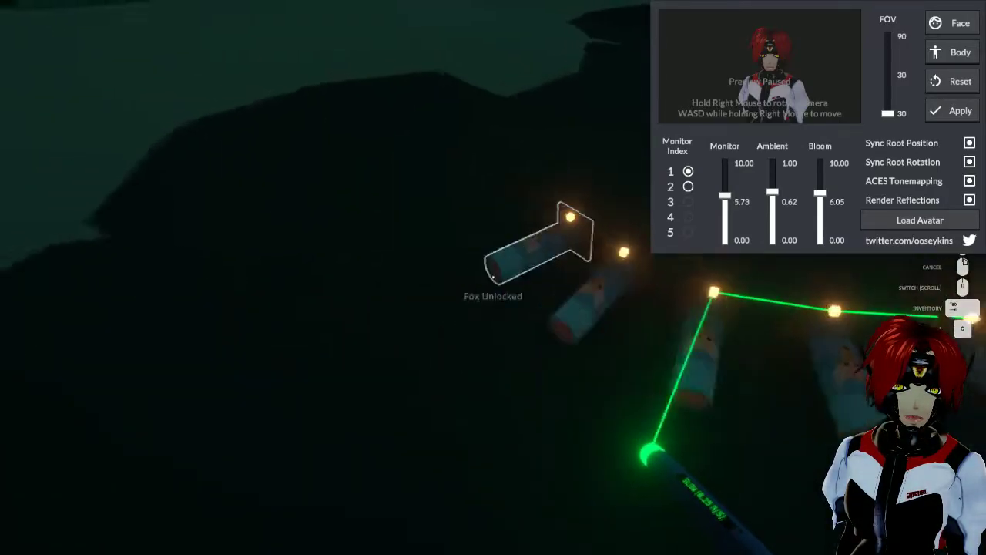
{"action": "left_click", "coordinate": [493, 276]}
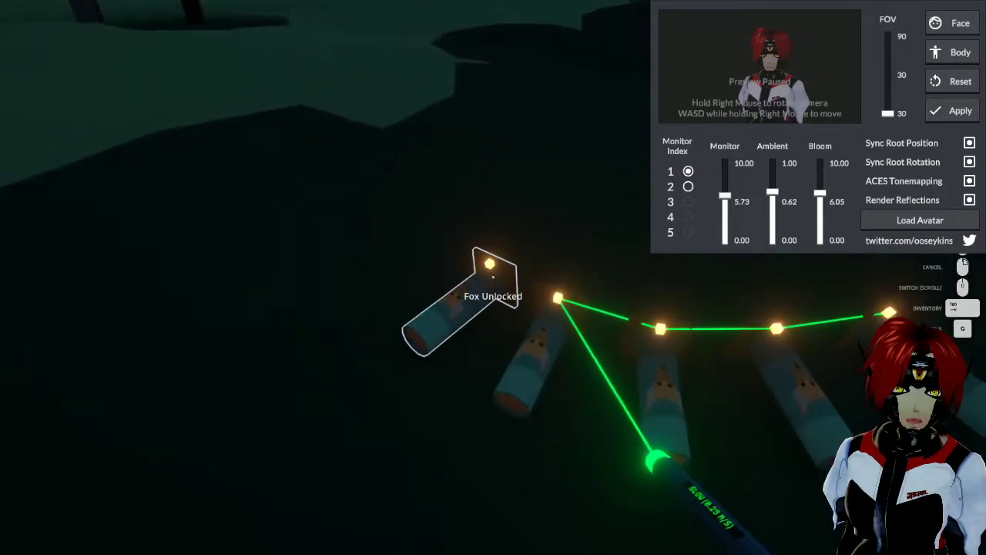
{"action": "left_click", "coordinate": [493, 277]}
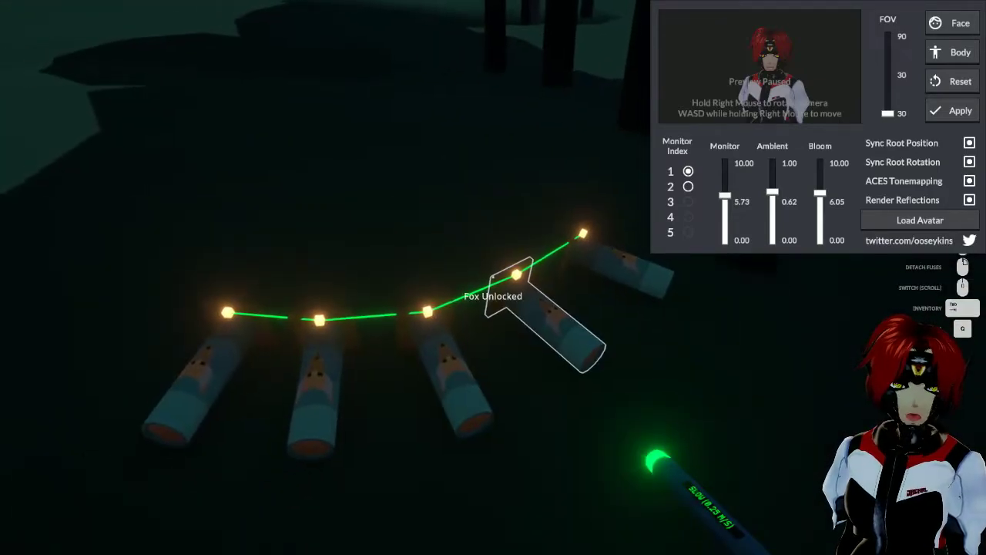
Ignite the end tube of the fused Fox Unlocked row with the Ignite tool and back away from it.
{"action": "key", "text": "q"}
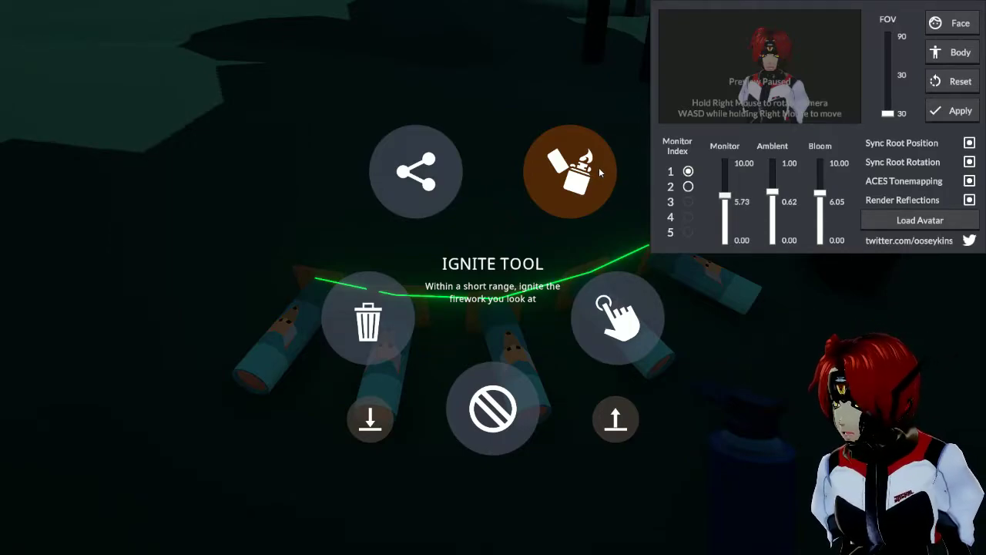
{"action": "left_click", "coordinate": [560, 177]}
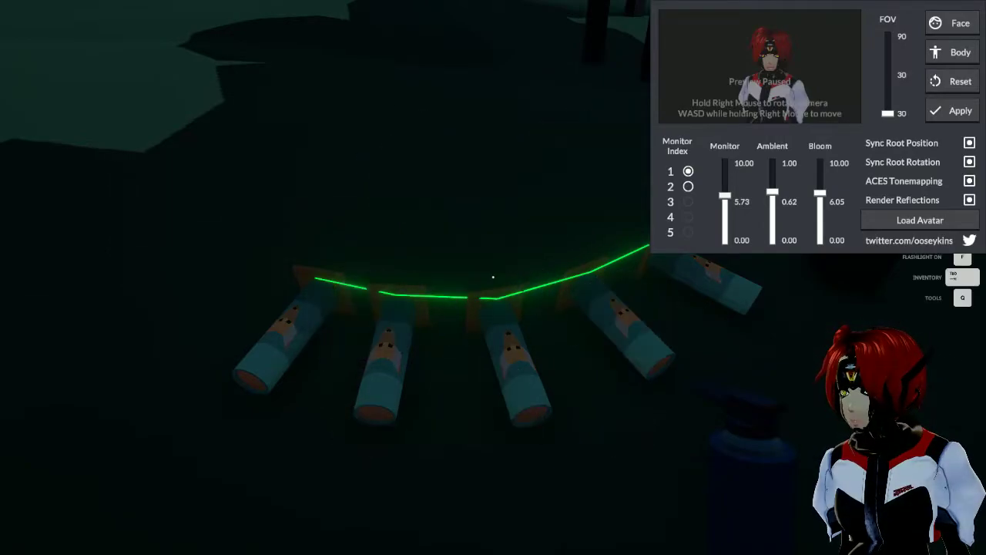
{"action": "key", "text": "w"}
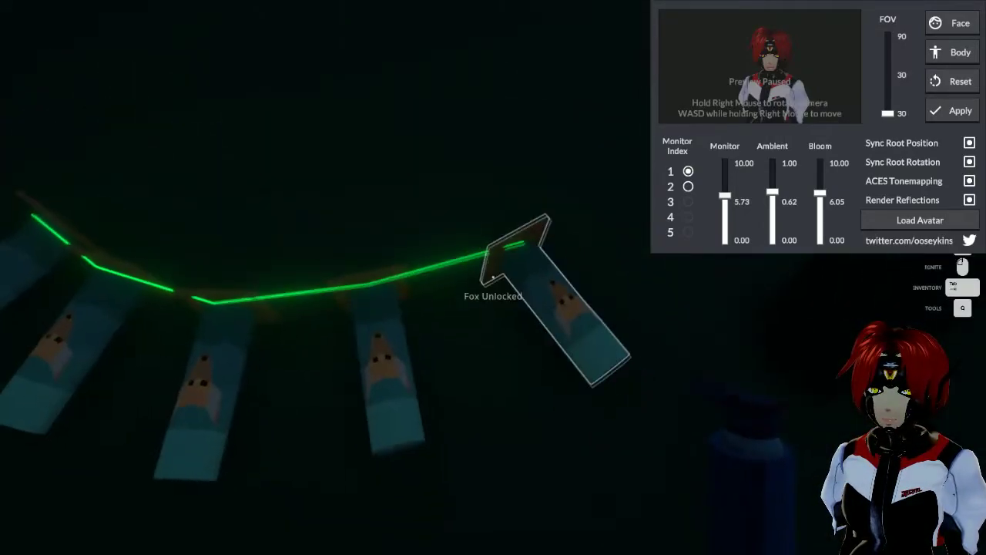
{"action": "left_click", "coordinate": [493, 277]}
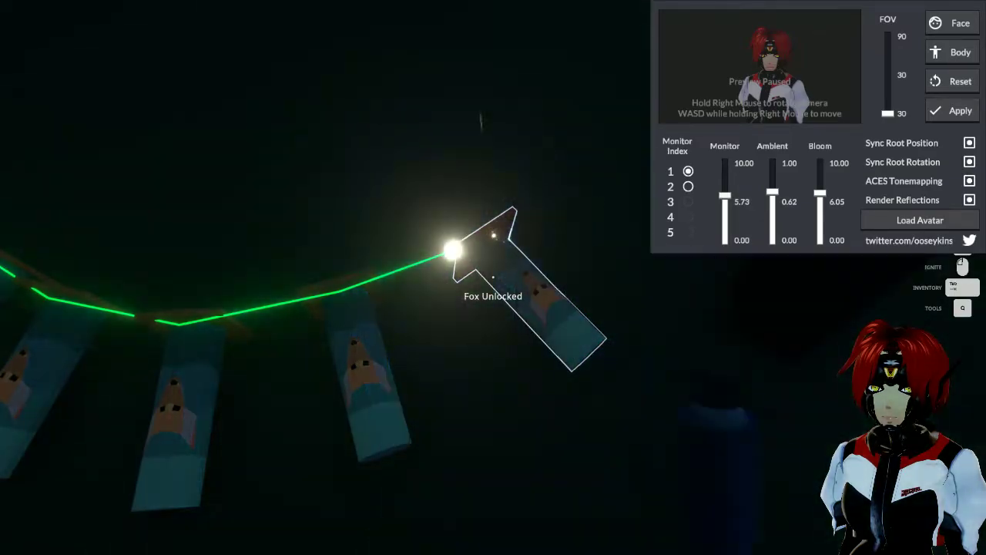
{"action": "key", "text": "s"}
{"action": "key", "text": "s"}
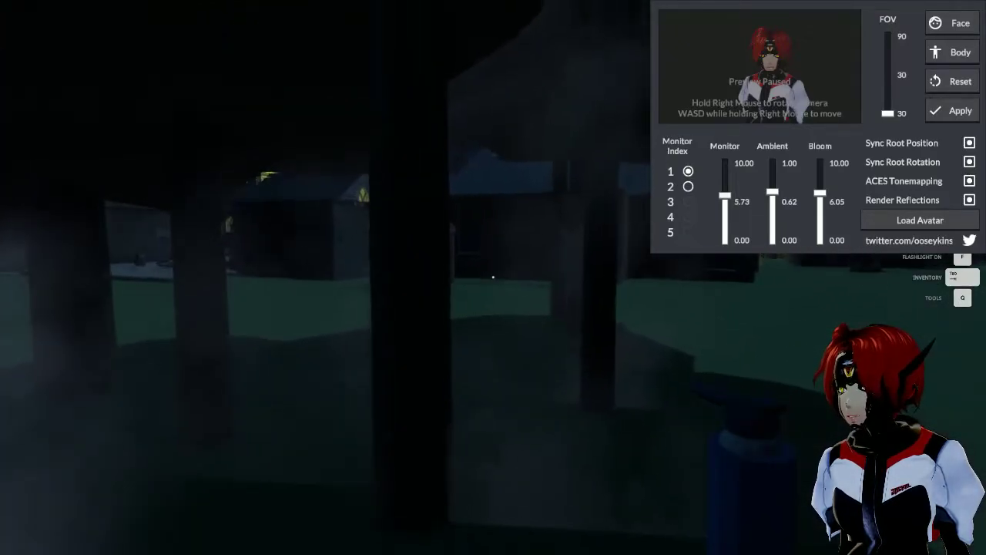
Walk through the forest past the Fox Unlocked tubes towards the house with the small doghouse.
{"action": "key", "text": "w"}
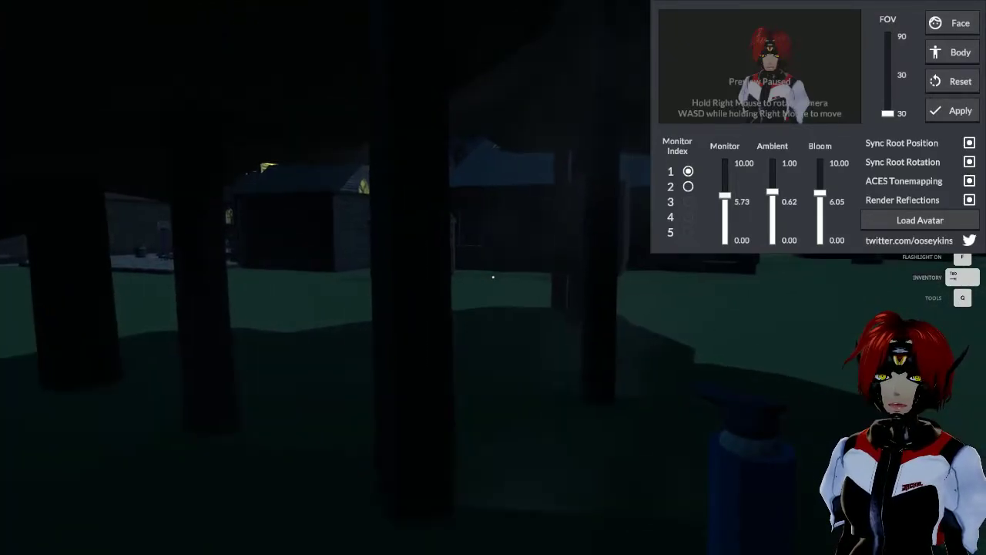
{"action": "key", "text": "a"}
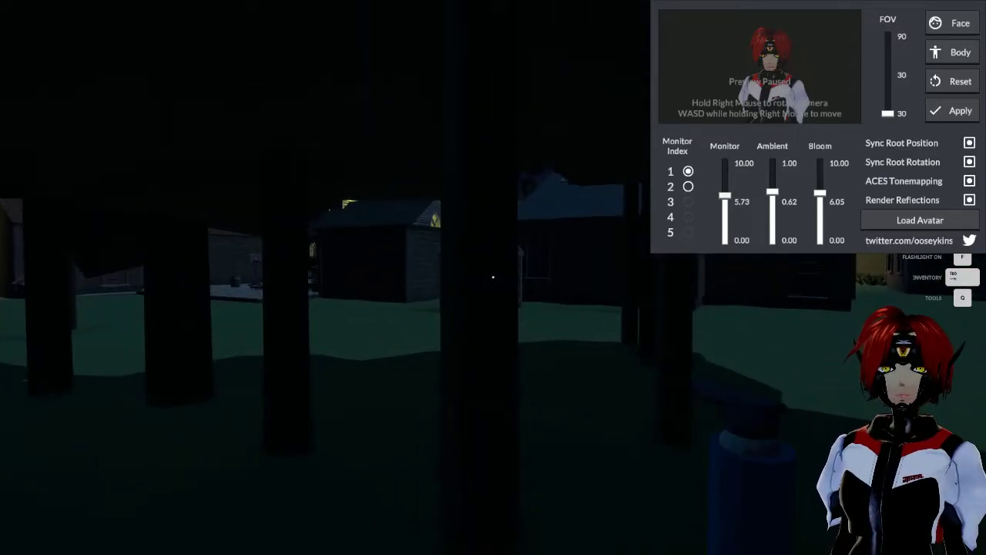
{"action": "key", "text": "s"}
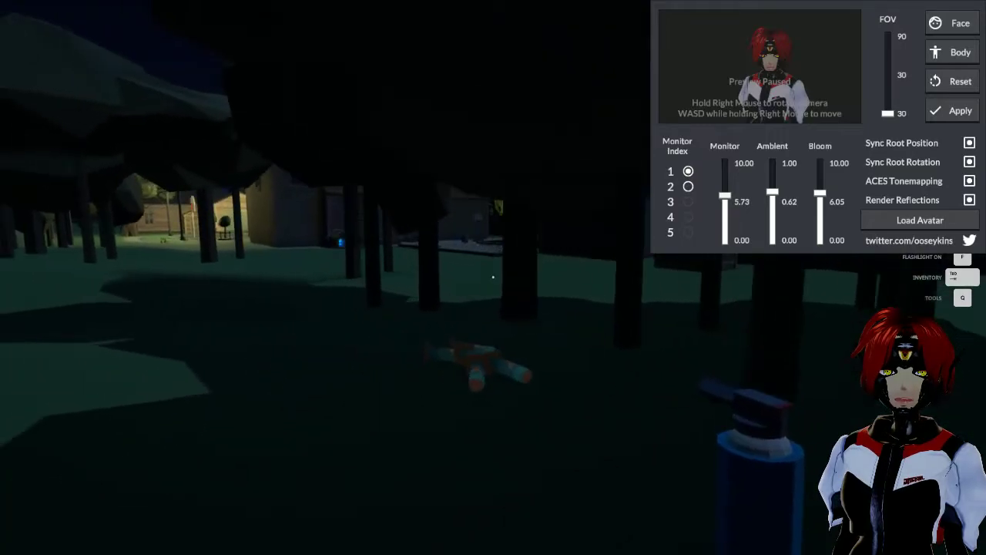
{"action": "key", "text": "w"}
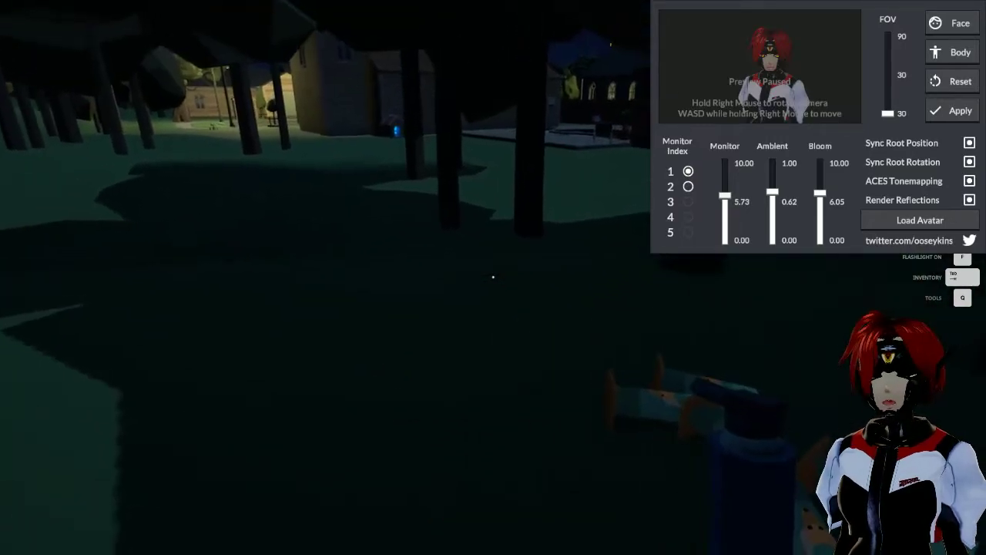
{"action": "key", "text": "s"}
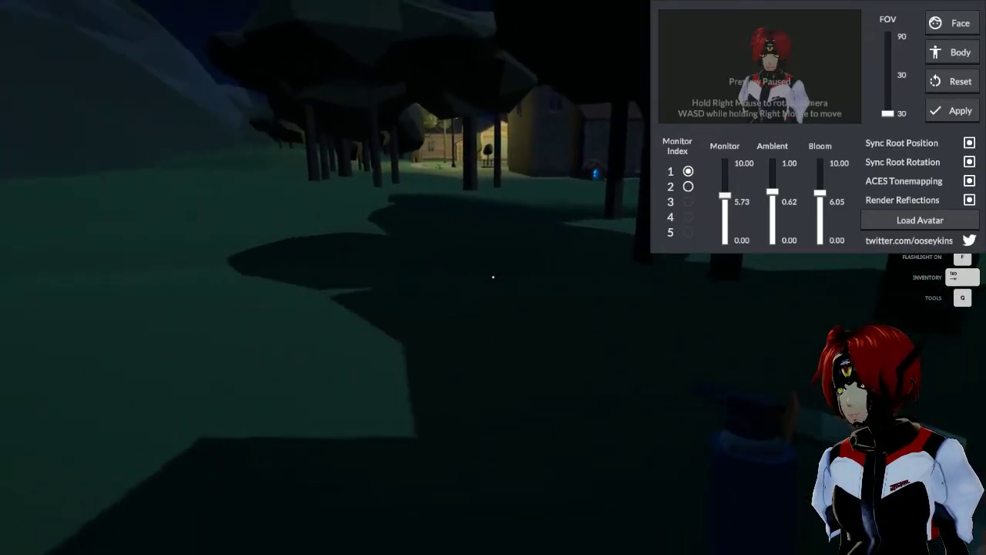
{"action": "key", "text": "w"}
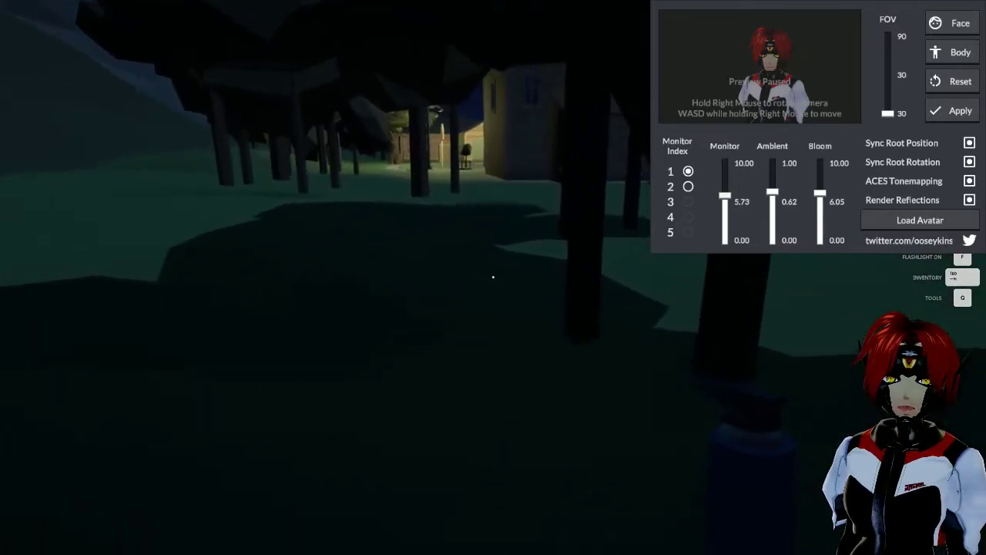
{"action": "key", "text": "w"}
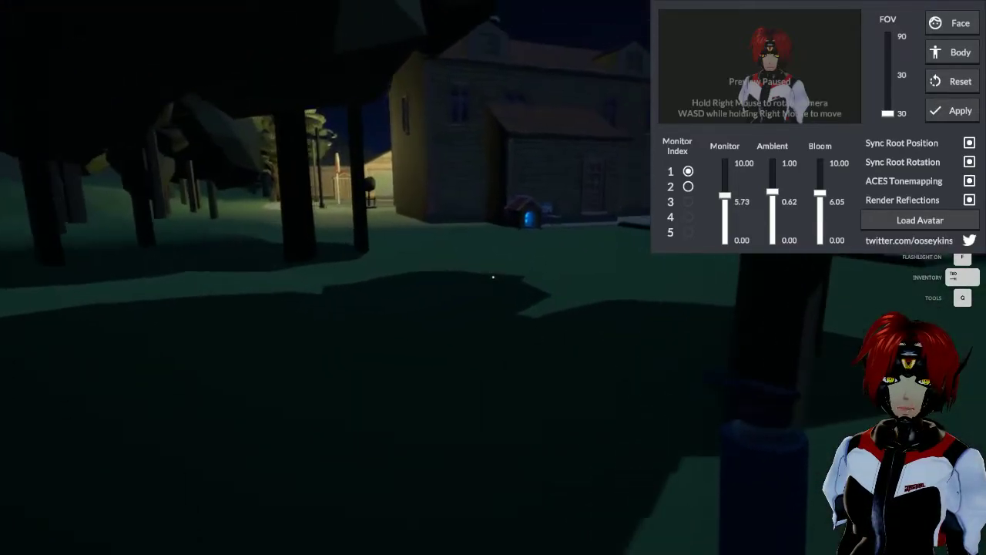
Walk past the doghouse to the paved pool patio, look around it, and return across the lawn beside the house.
{"action": "key", "text": "w"}
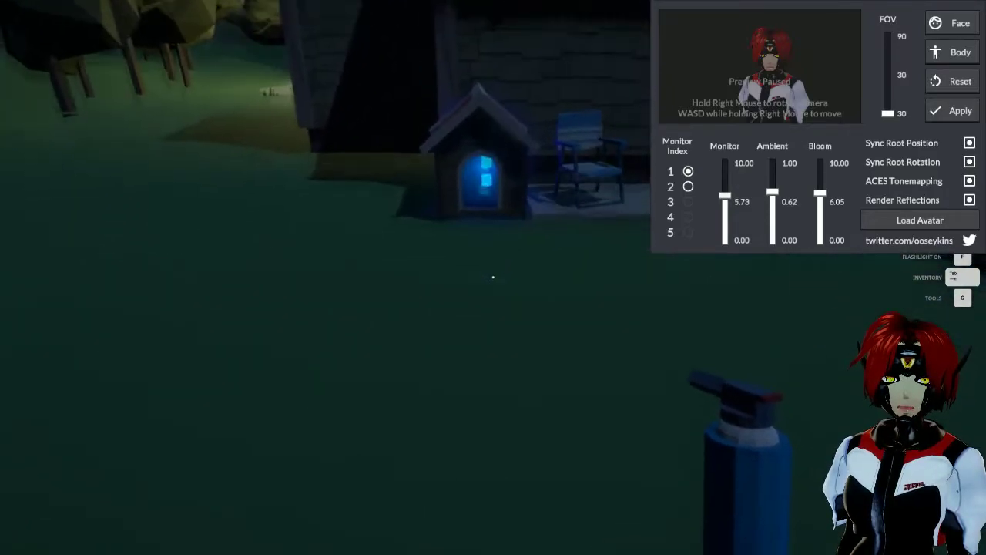
{"action": "key", "text": "s"}
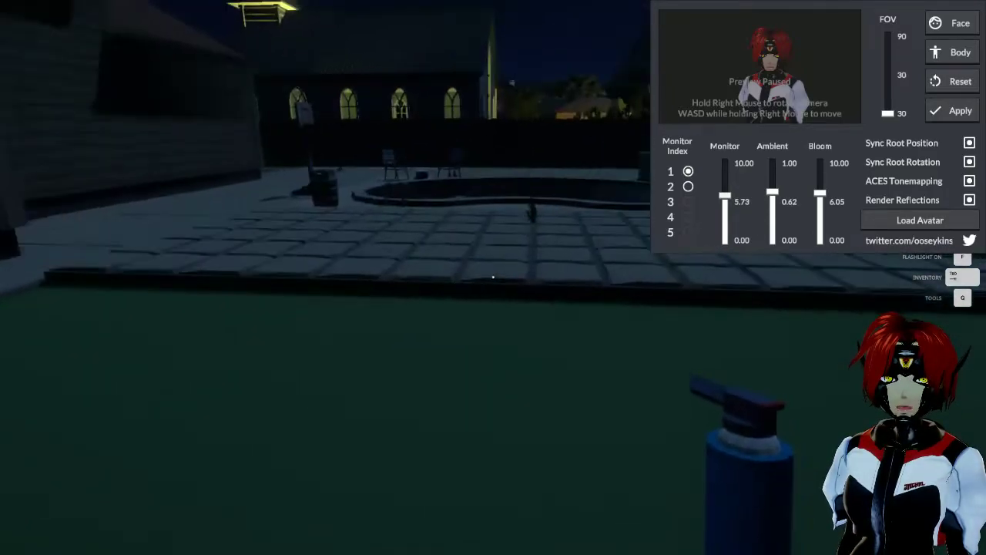
{"action": "key", "text": "w"}
{"action": "key", "text": "w"}
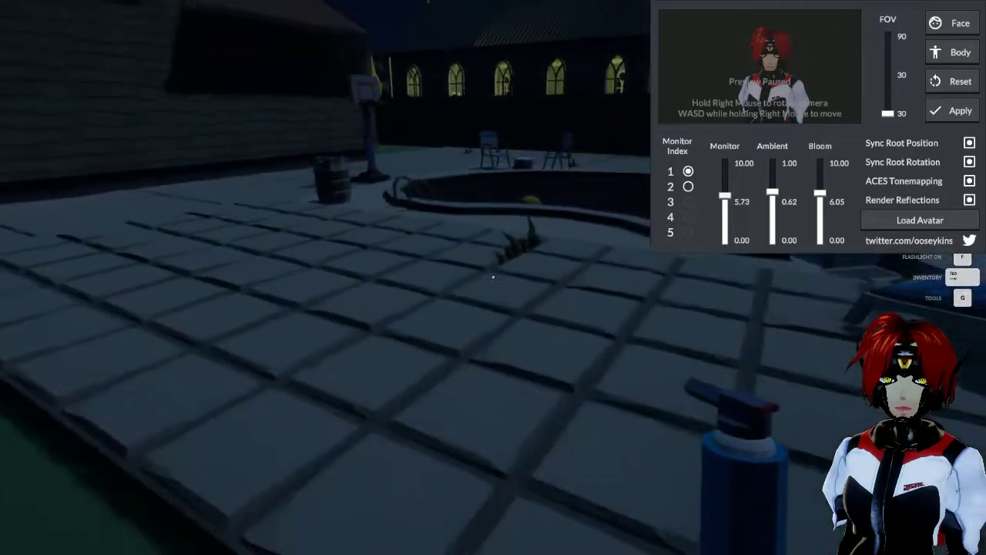
{"action": "key", "text": "w"}
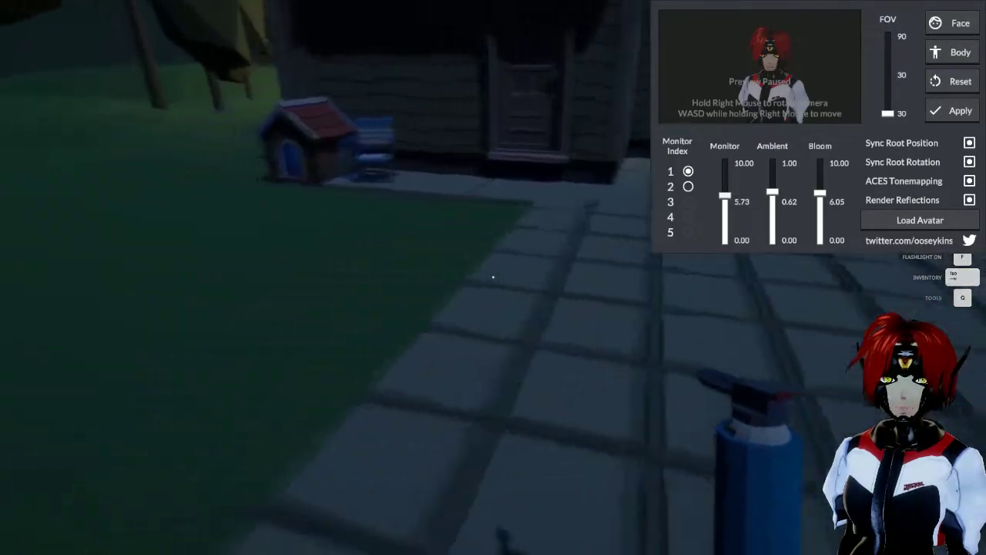
{"action": "key", "text": "w"}
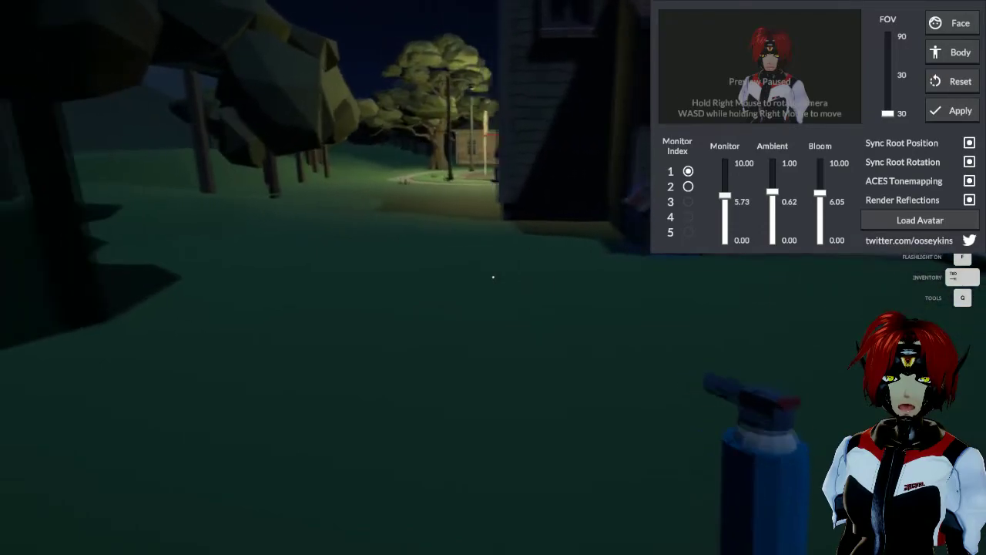
Move around the front of the doghouse and examine its blue-lit doorway from several angles and distances.
{"action": "key", "text": "a"}
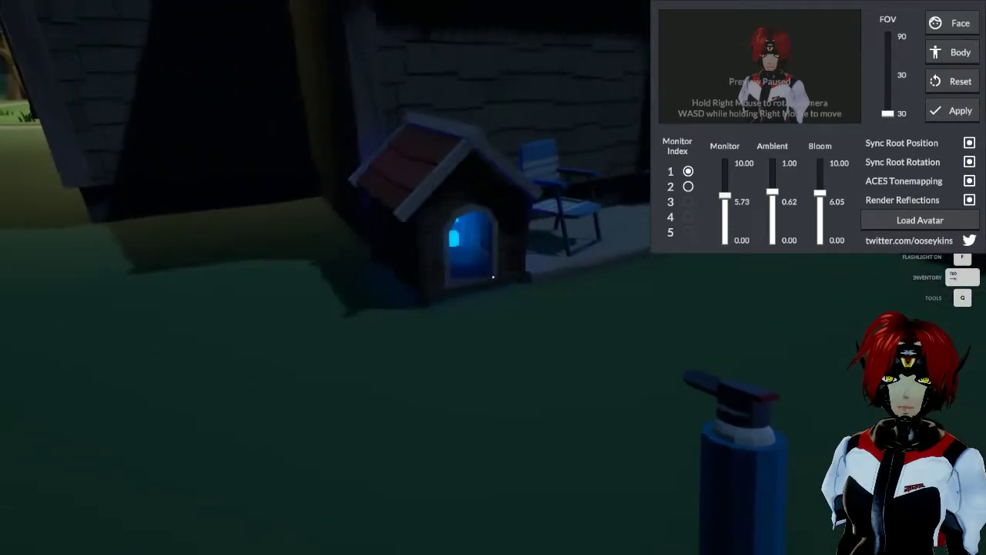
{"action": "key", "text": "d"}
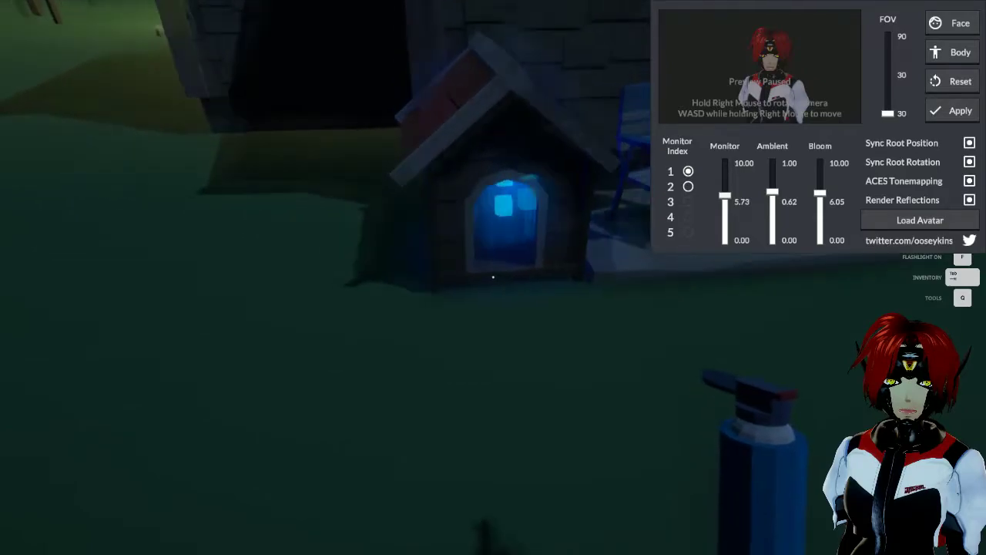
{"action": "key", "text": "w"}
{"action": "key", "text": "a"}
{"action": "key", "text": "s"}
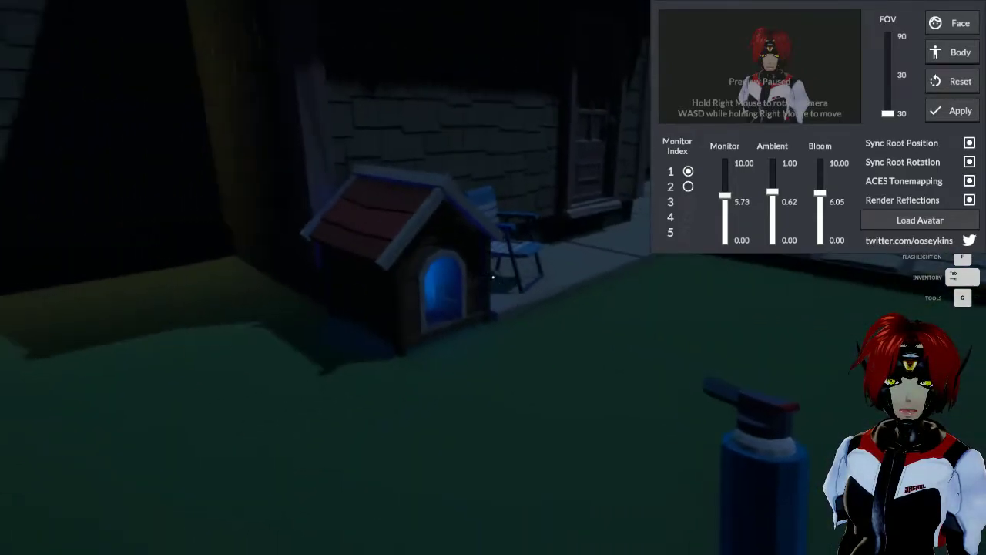
{"action": "key", "text": "s"}
{"action": "key", "text": "d"}
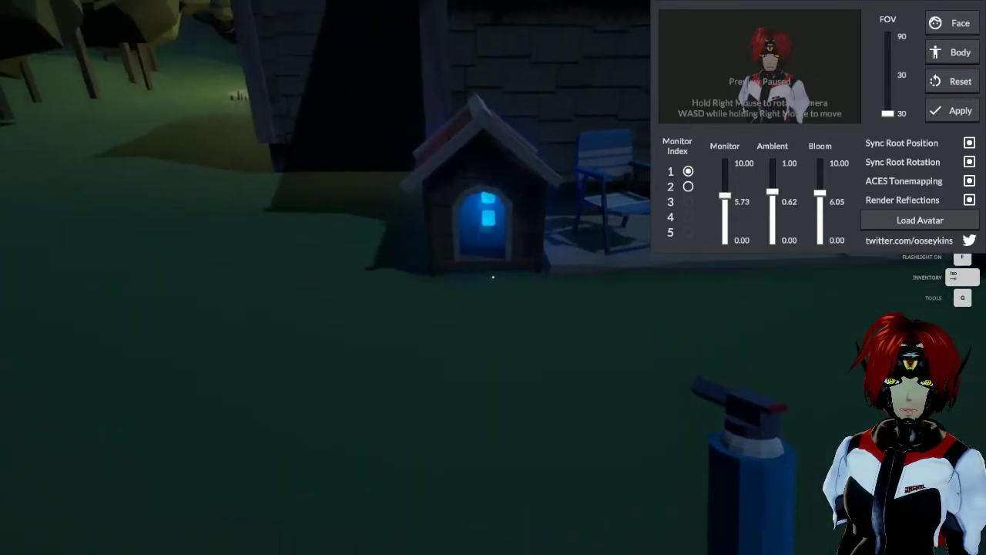
{"action": "key", "text": "a"}
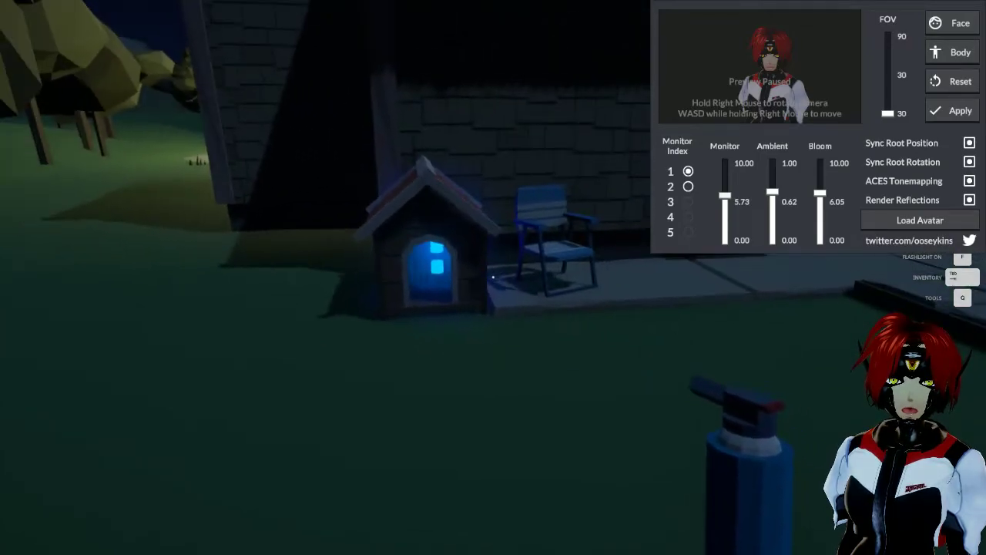